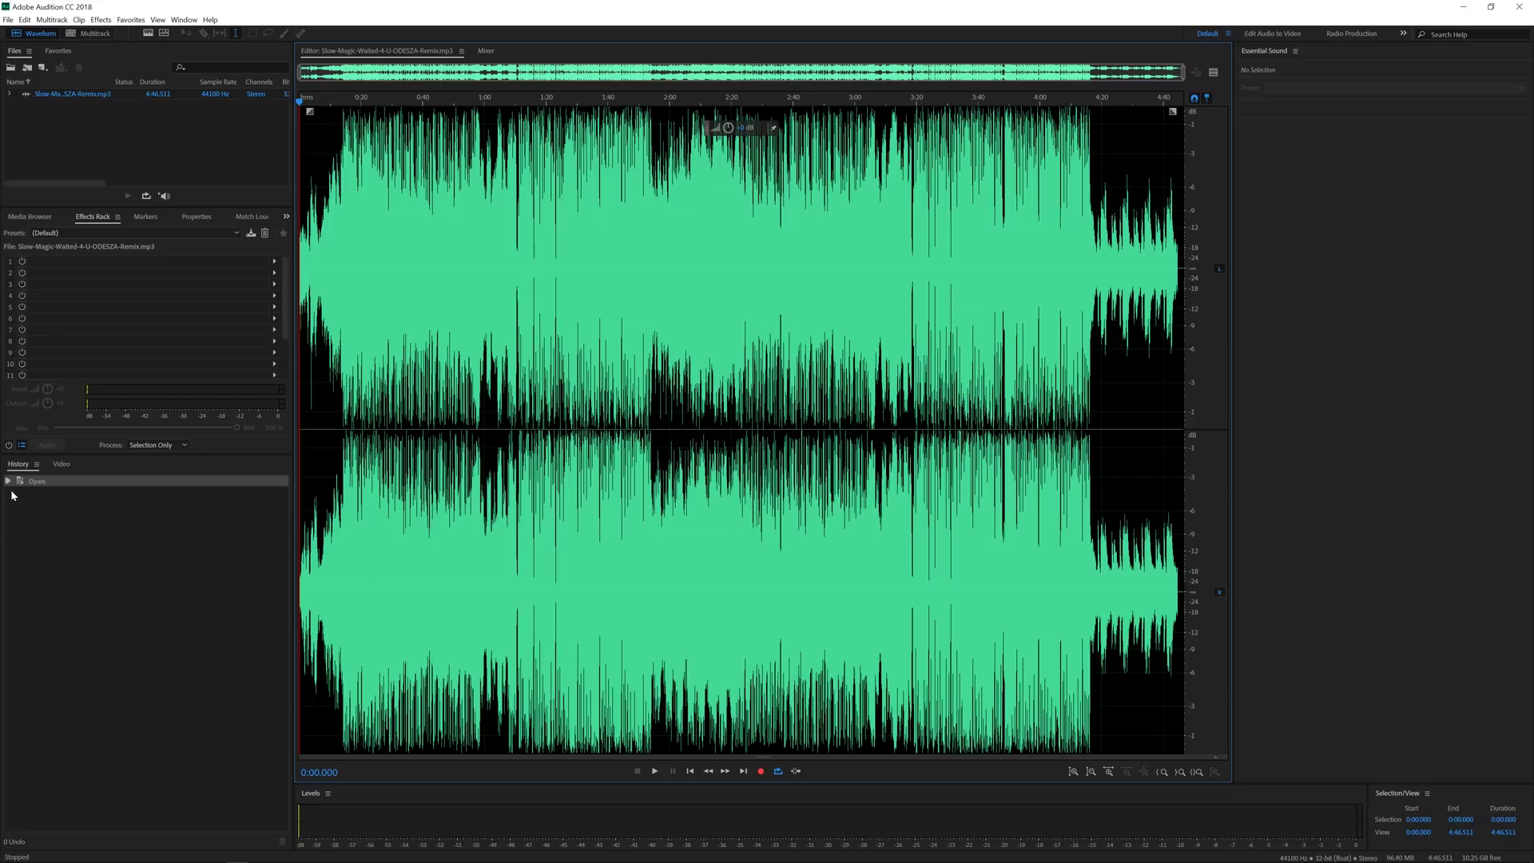
# Audition the song from the start, then its ending from 4:14 and 4:40, and rewind.
pyautogui.press('space')
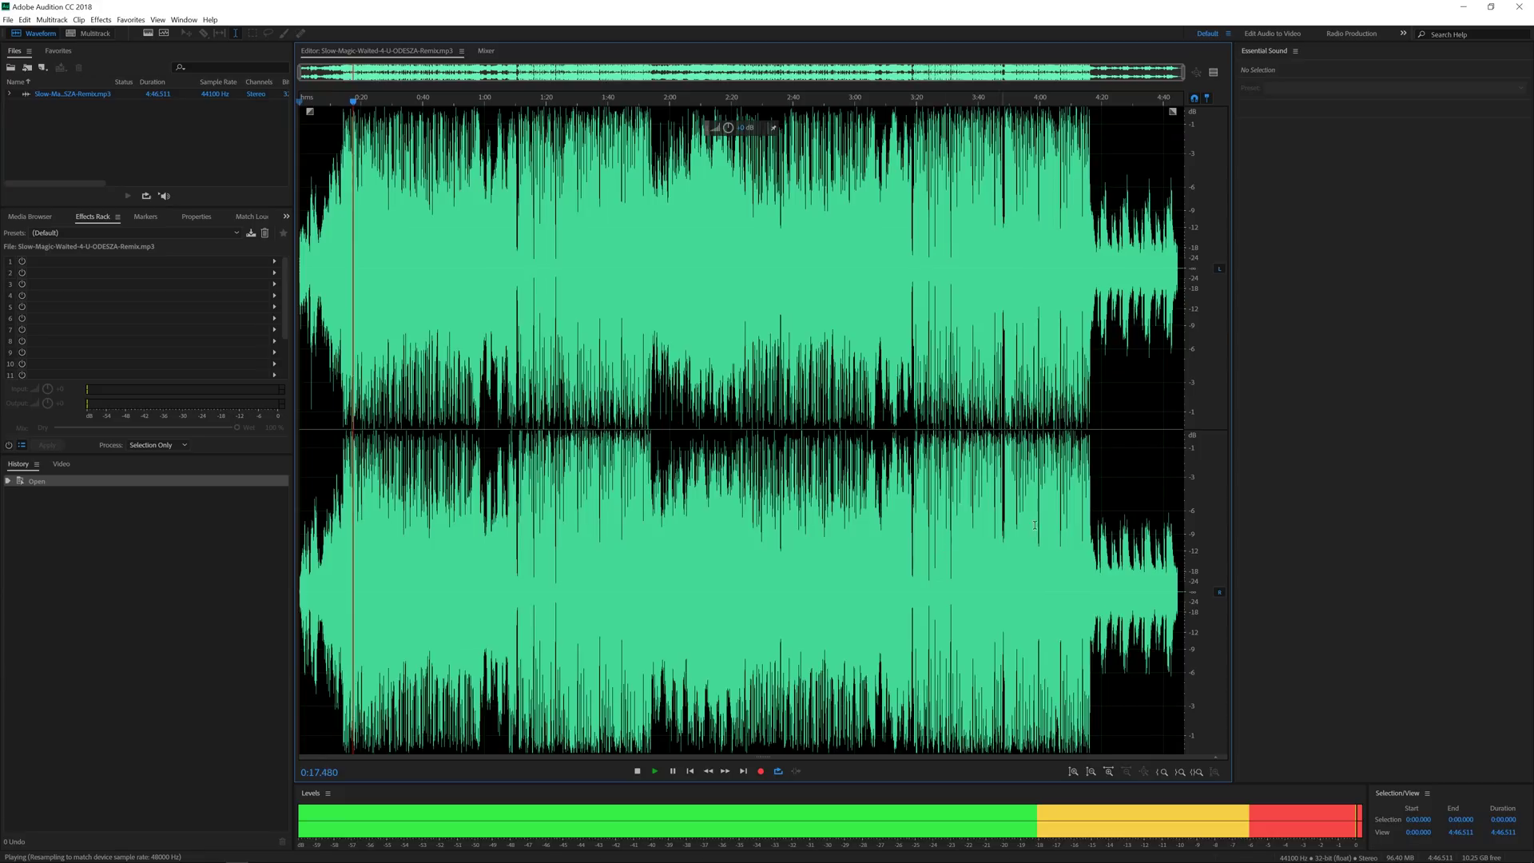
pyautogui.press('space')
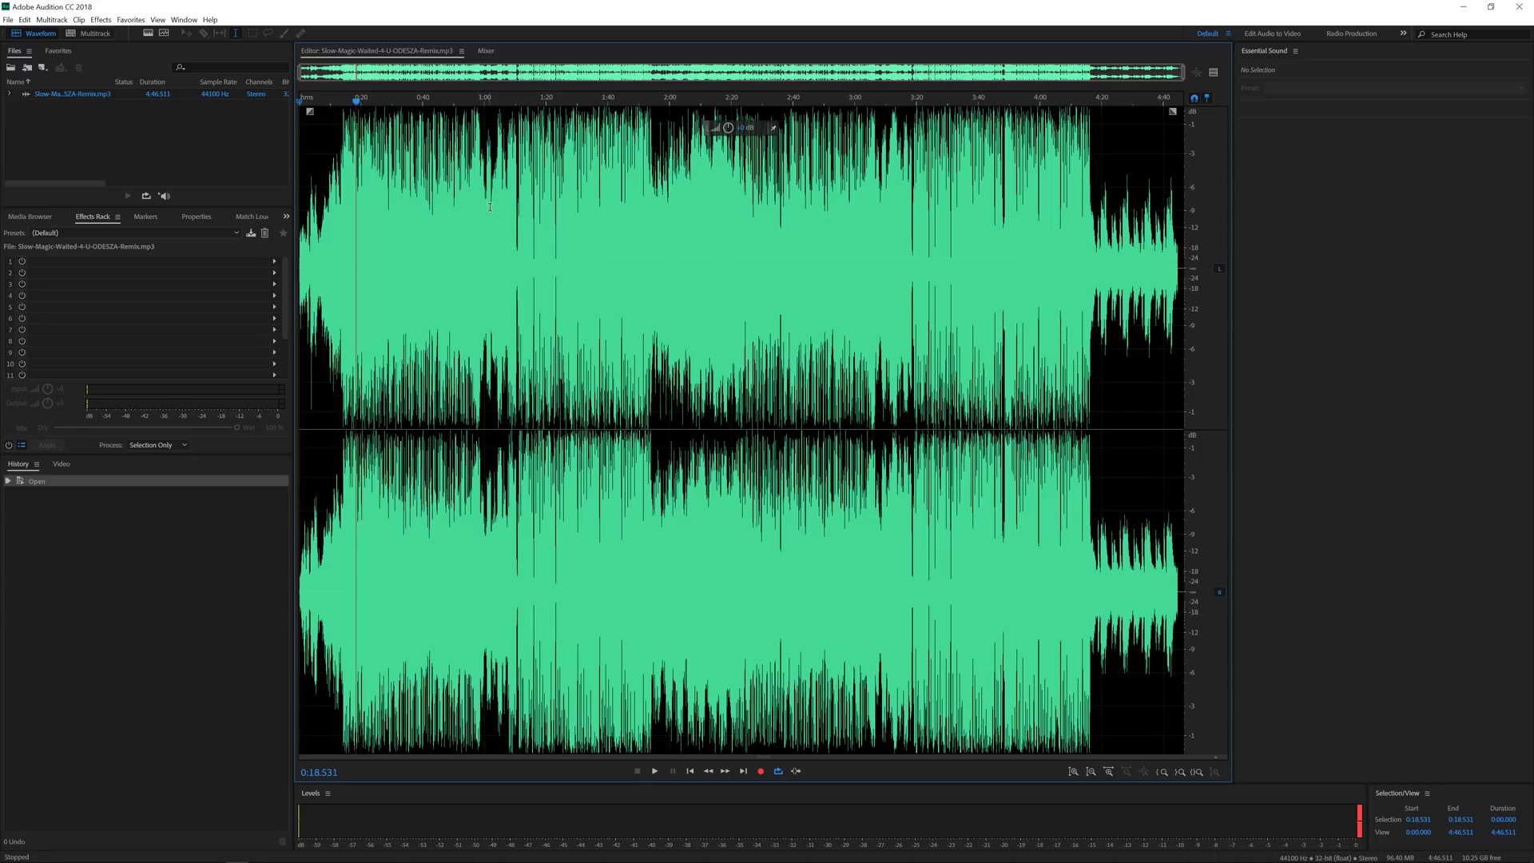
pyautogui.click(1085, 150)
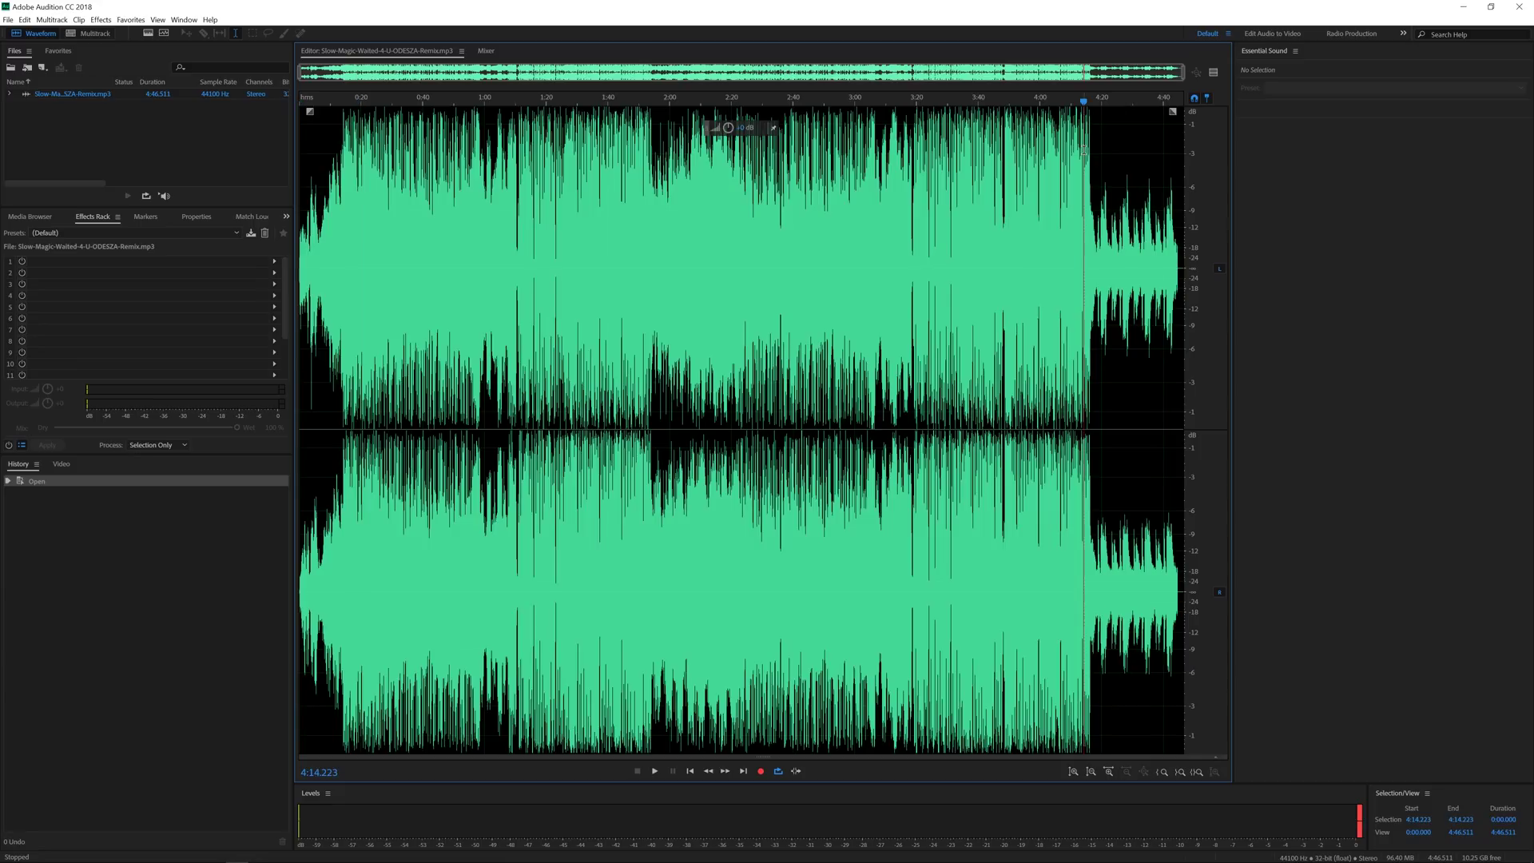
pyautogui.press('space')
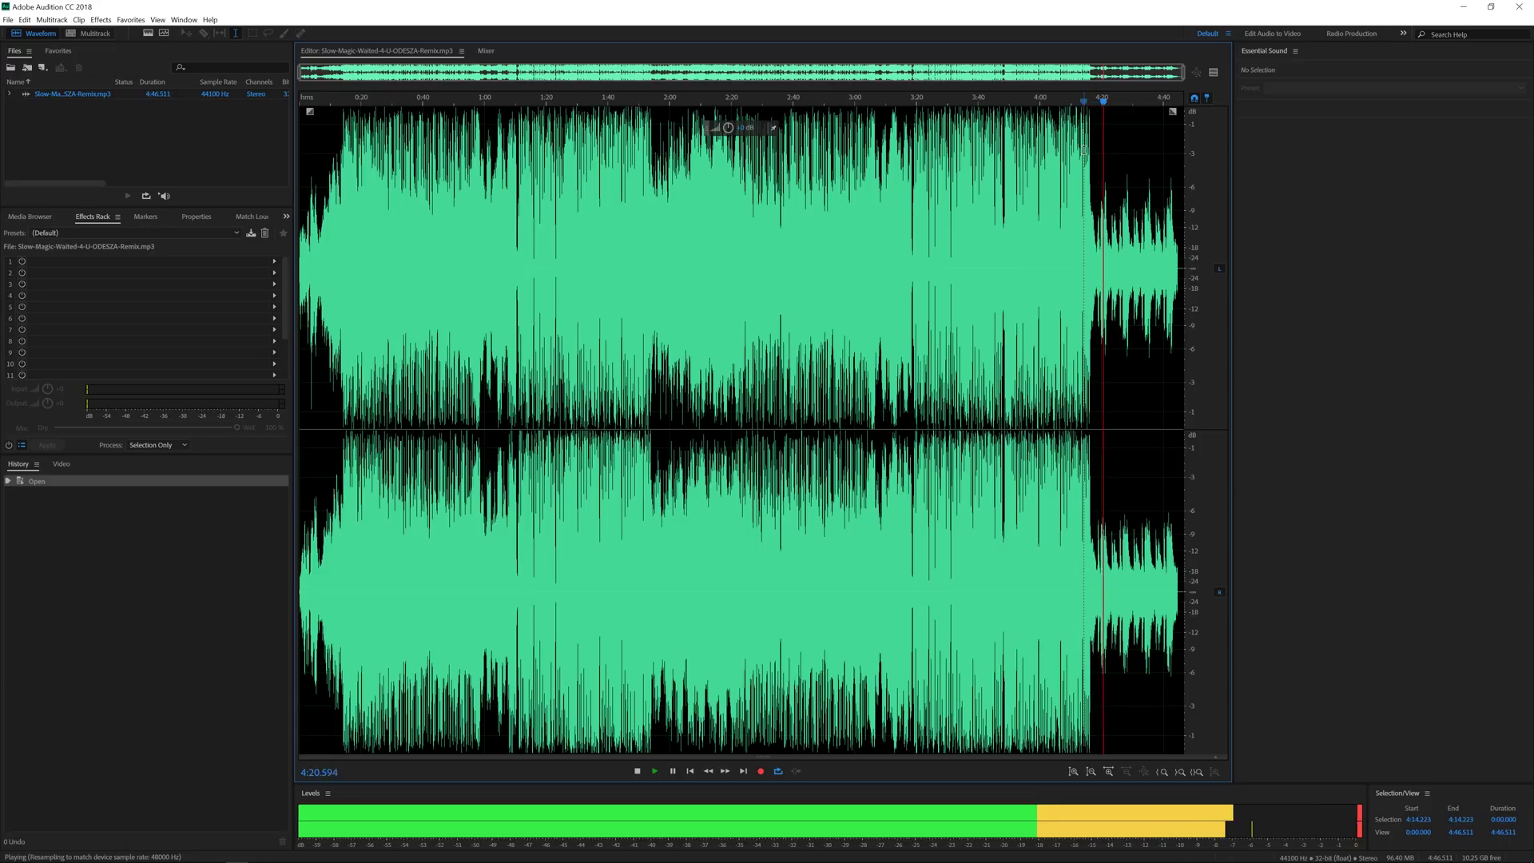
pyautogui.click(1167, 203)
pyautogui.press('space')
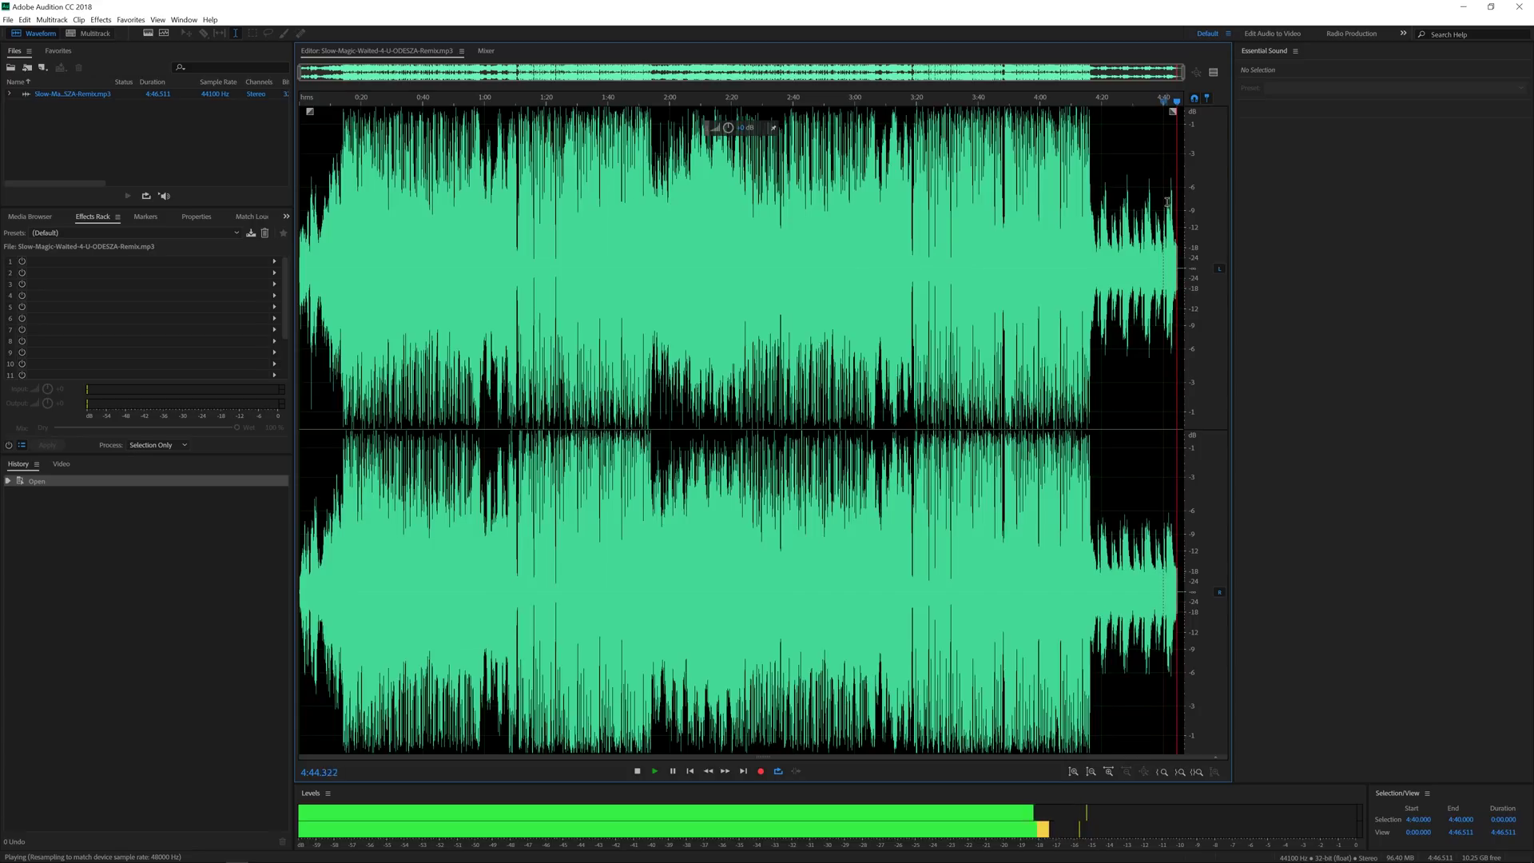
pyautogui.press('Home')
pyautogui.press('space')
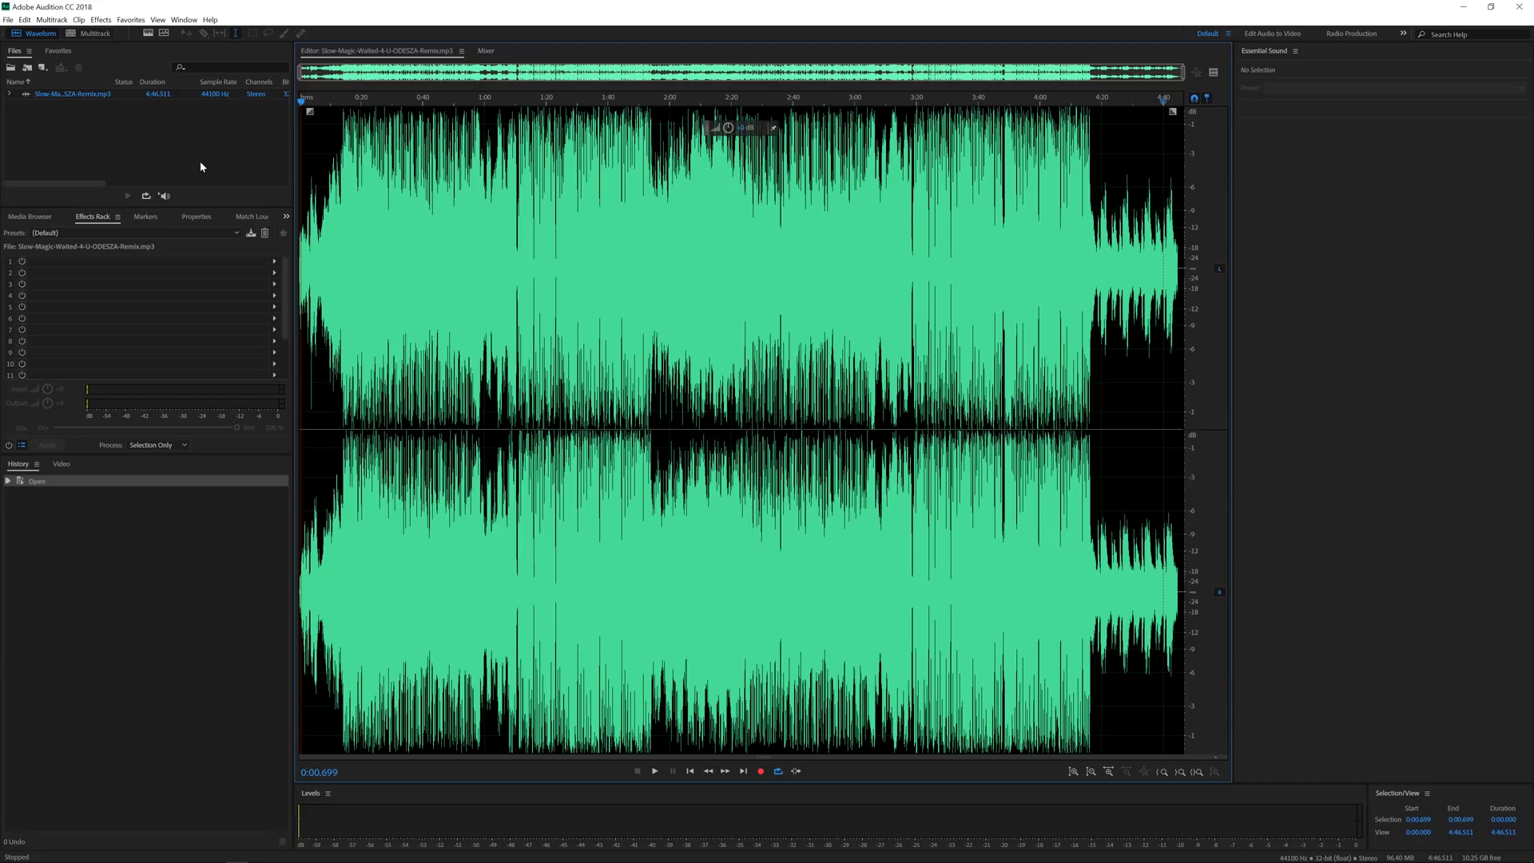
# Create a six-track multitrack session at 48000 Hz, 32-bit float, stereo.
pyautogui.rightClick(37, 110)
pyautogui.click(23, 133)
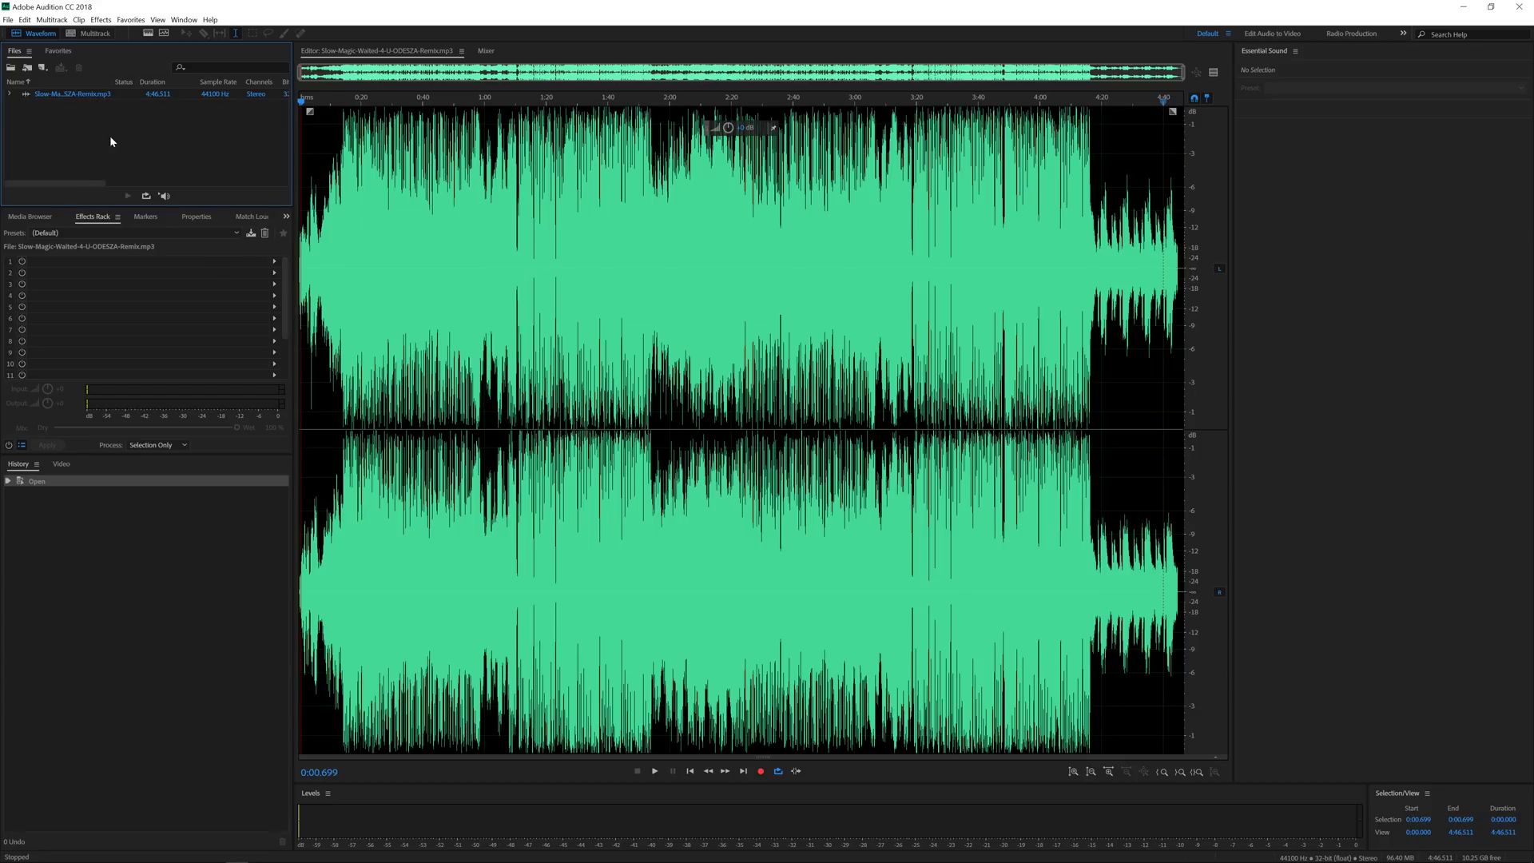
pyautogui.click(9, 20)
pyautogui.moveTo(210, 20)
pyautogui.moveTo(9, 20)
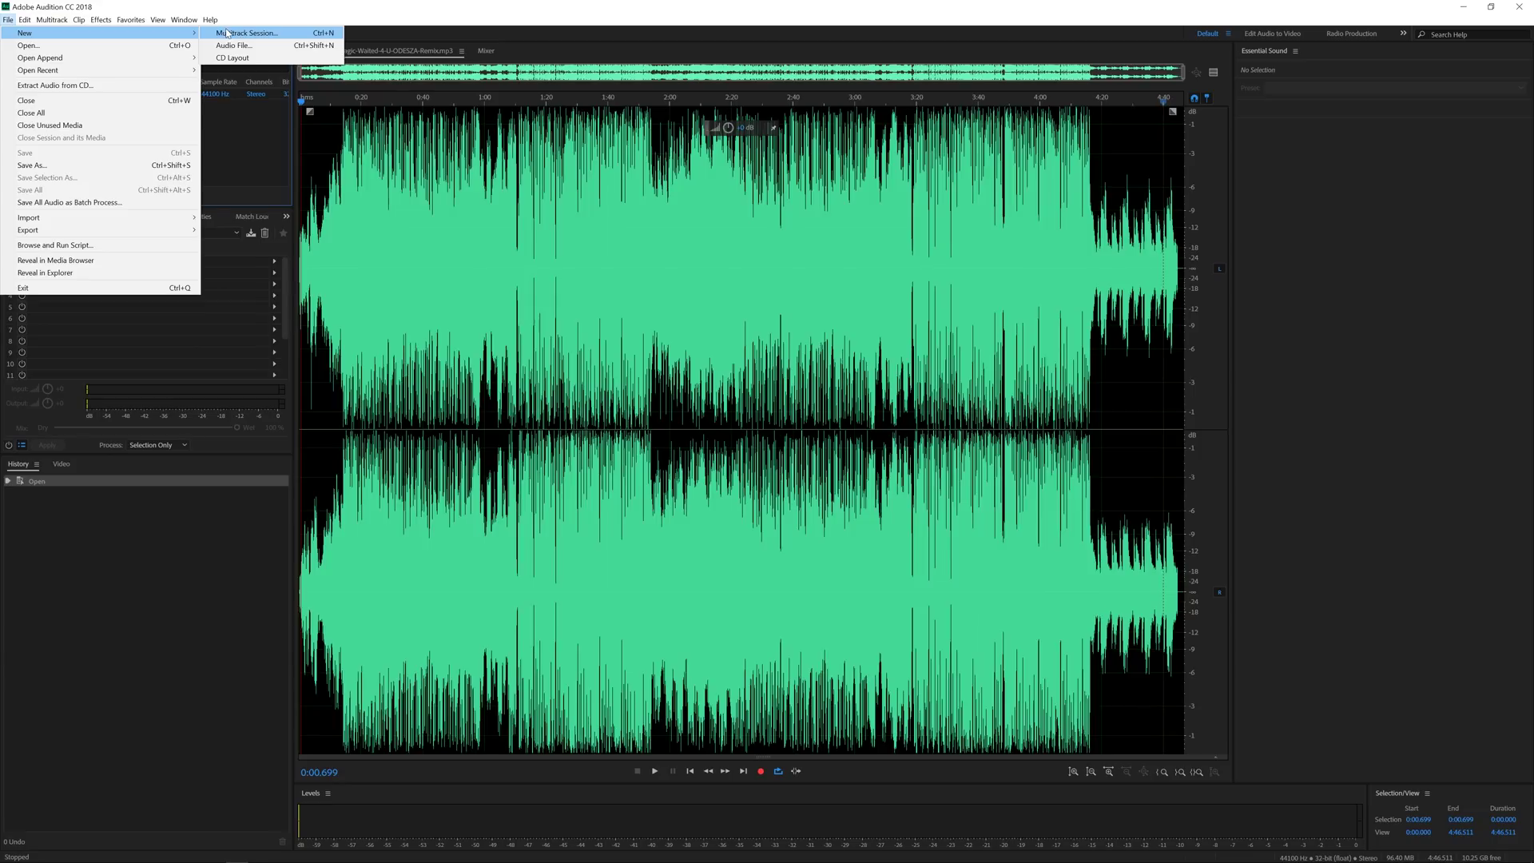
pyautogui.click(230, 34)
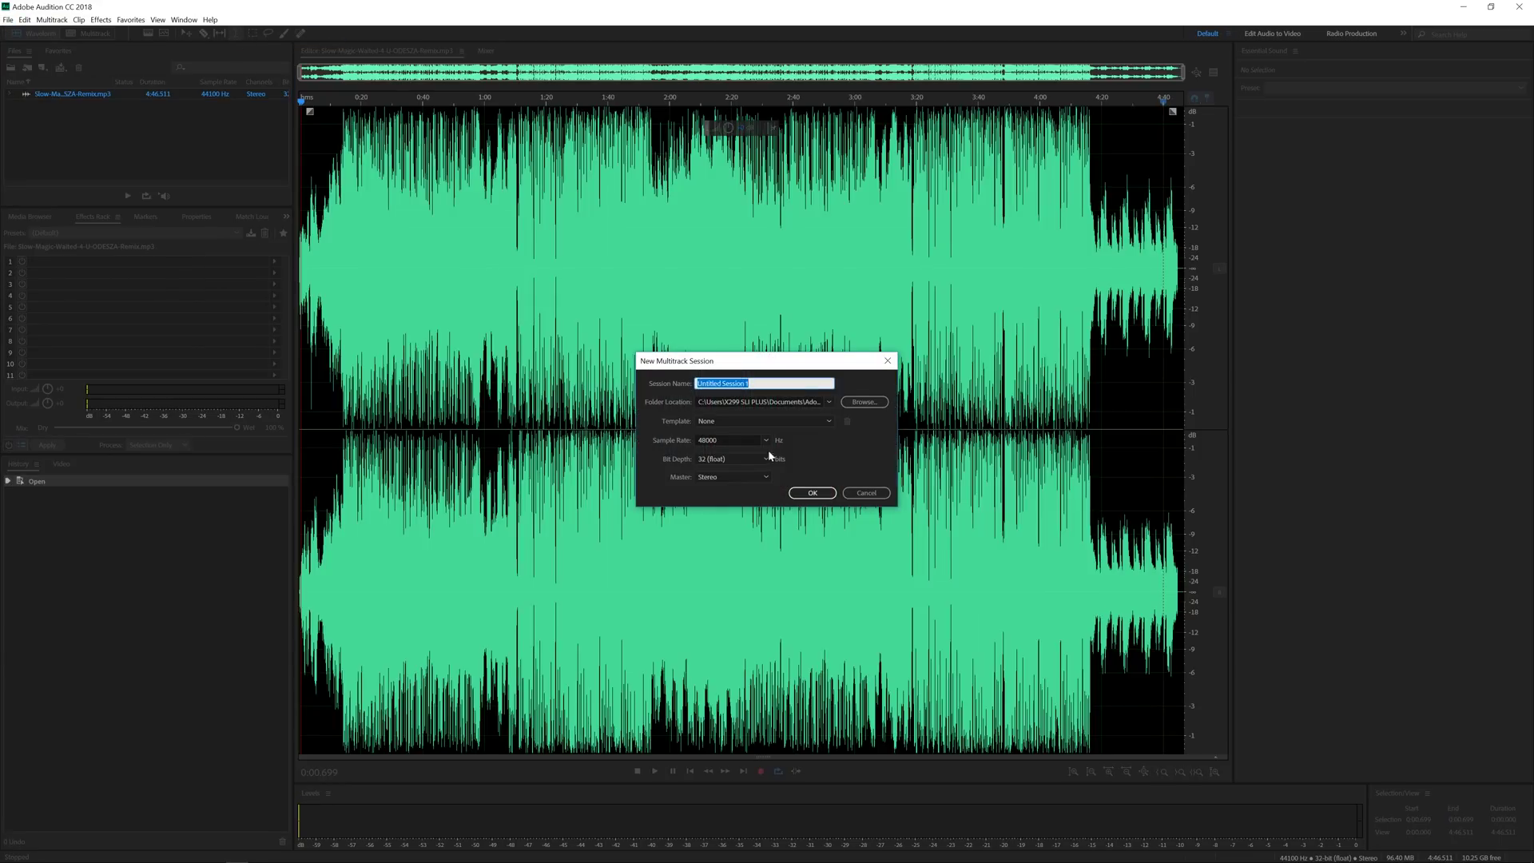
pyautogui.click(812, 493)
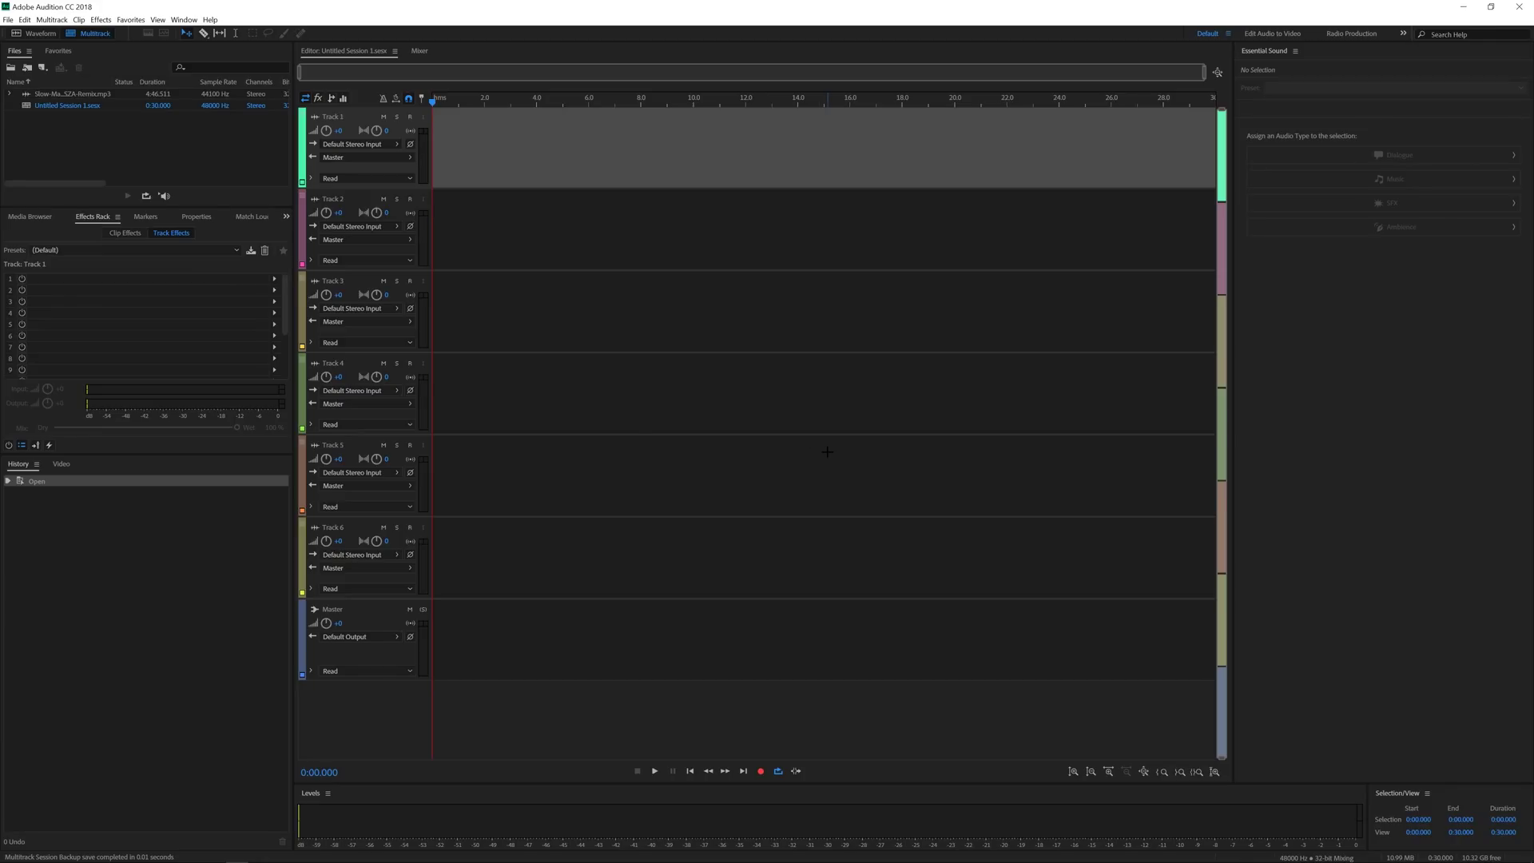
# Drop the song onto Track 1 resampled to 48000 Hz, and move the playhead past its end near 4:41.
pyautogui.moveTo(84, 94); pyautogui.dragTo(400, 156)
pyautogui.click(823, 465)
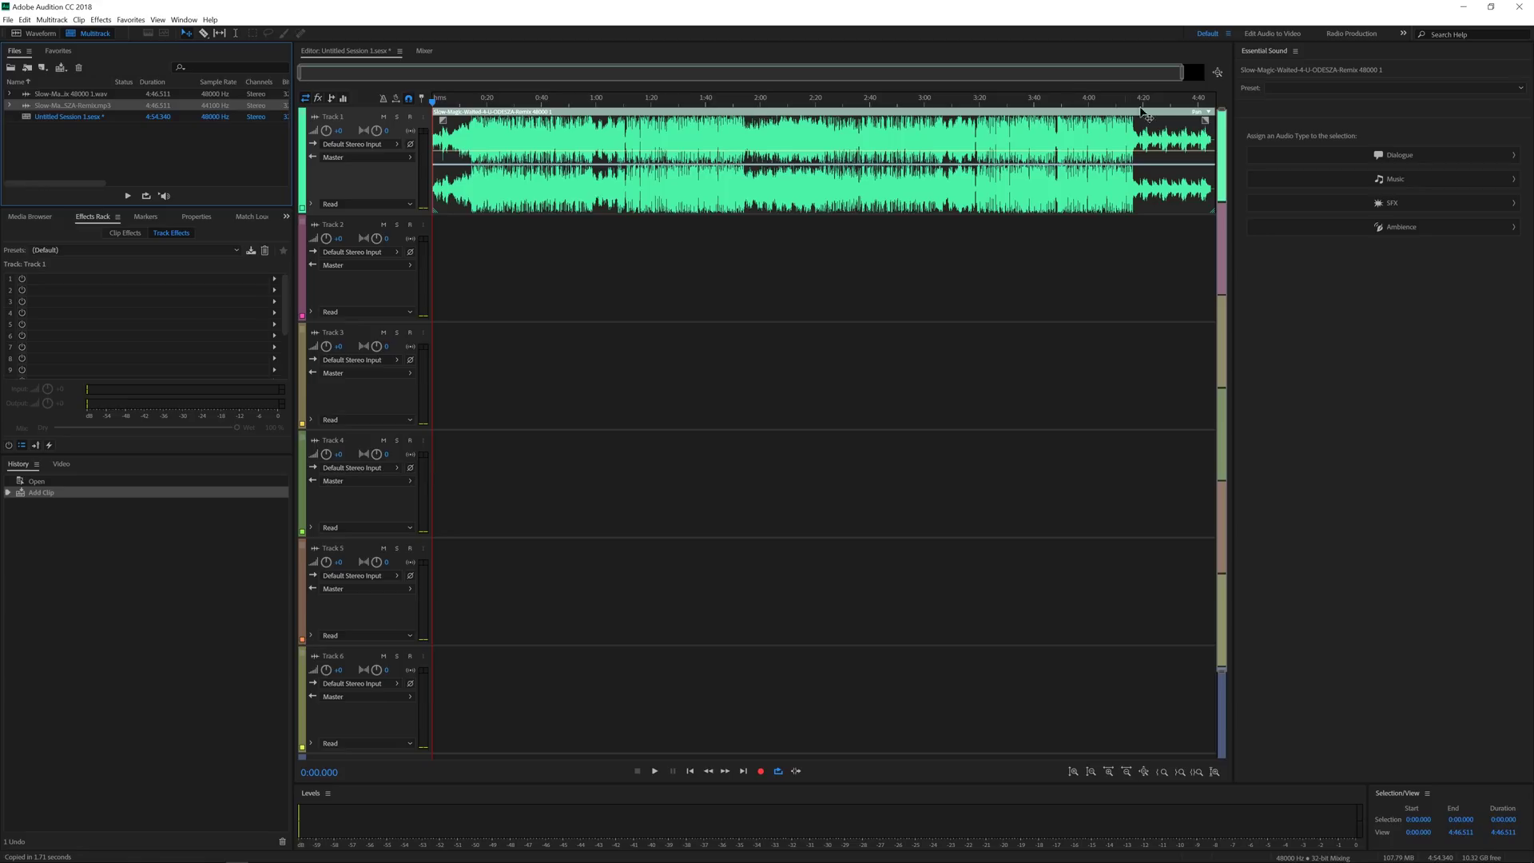
pyautogui.click(1181, 103)
pyautogui.click(1183, 102)
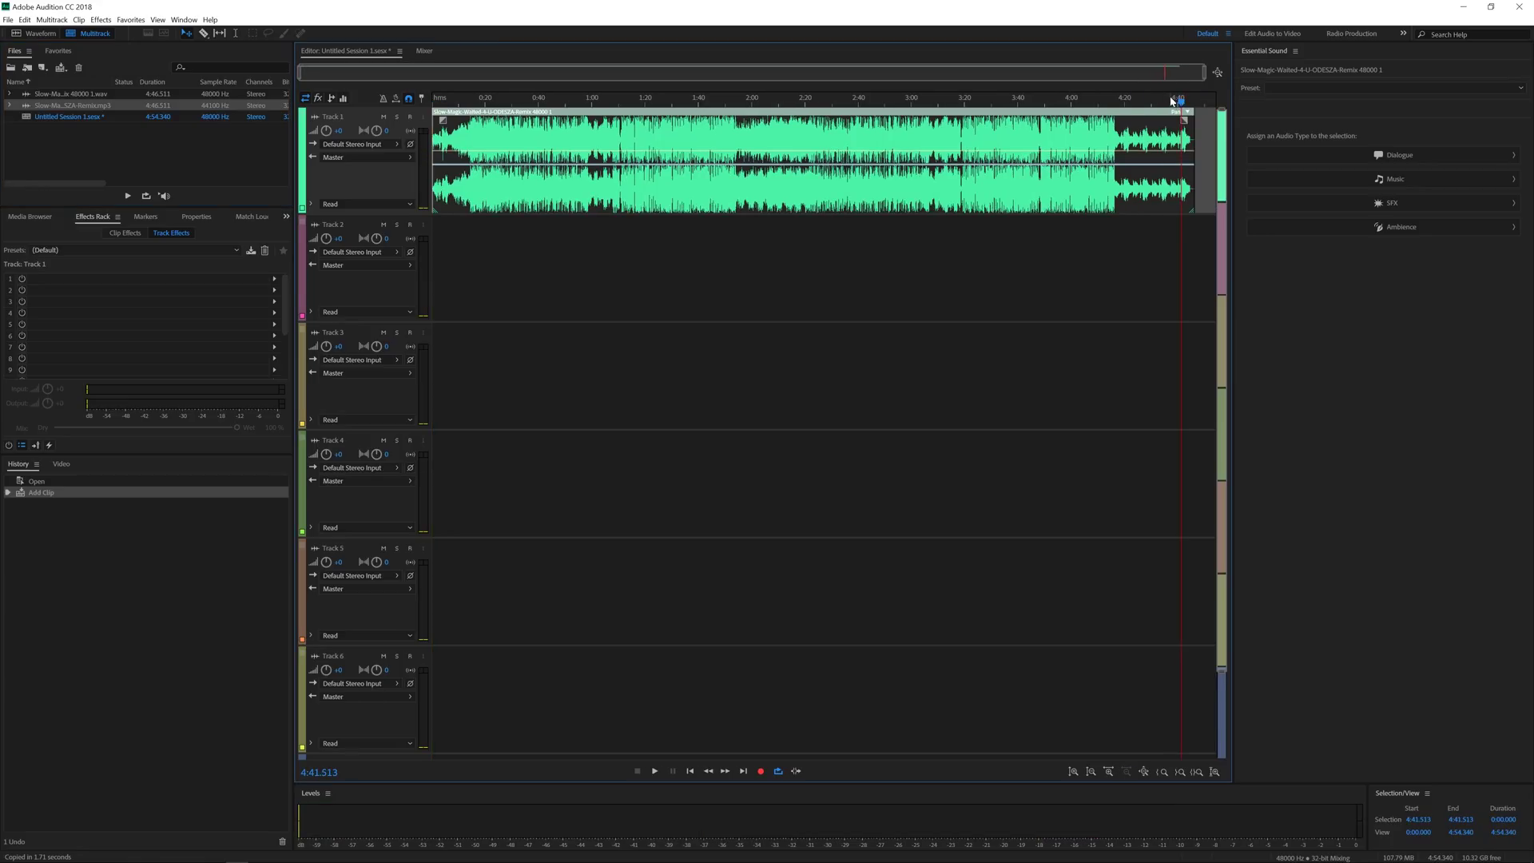
pyautogui.click(1193, 103)
pyautogui.click(183, 21)
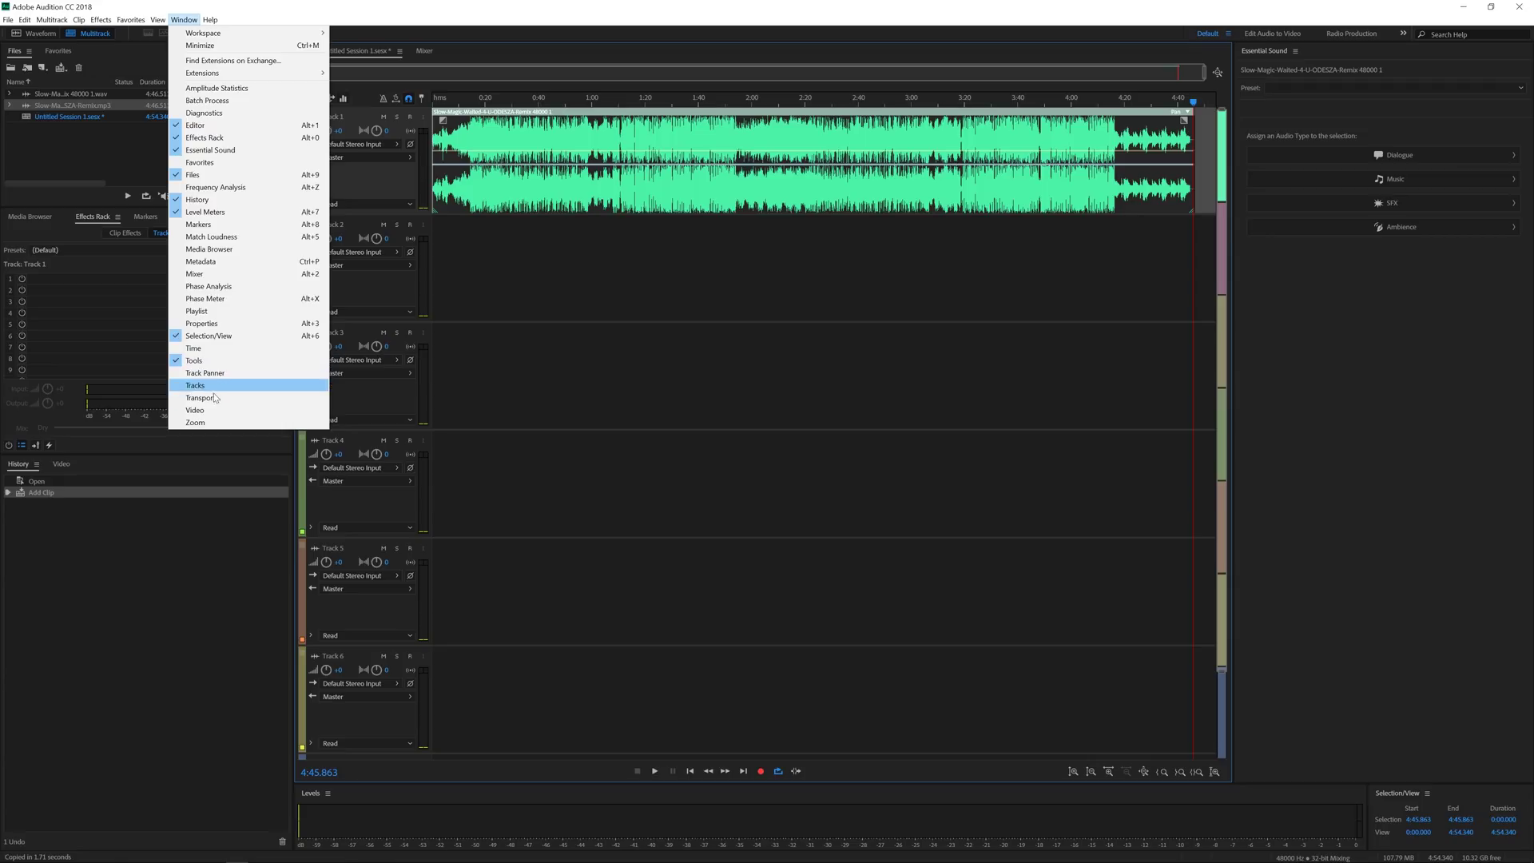
# Show the Track 1 clip's Properties and enable Remix, targeting 4:46.511.
pyautogui.click(206, 323)
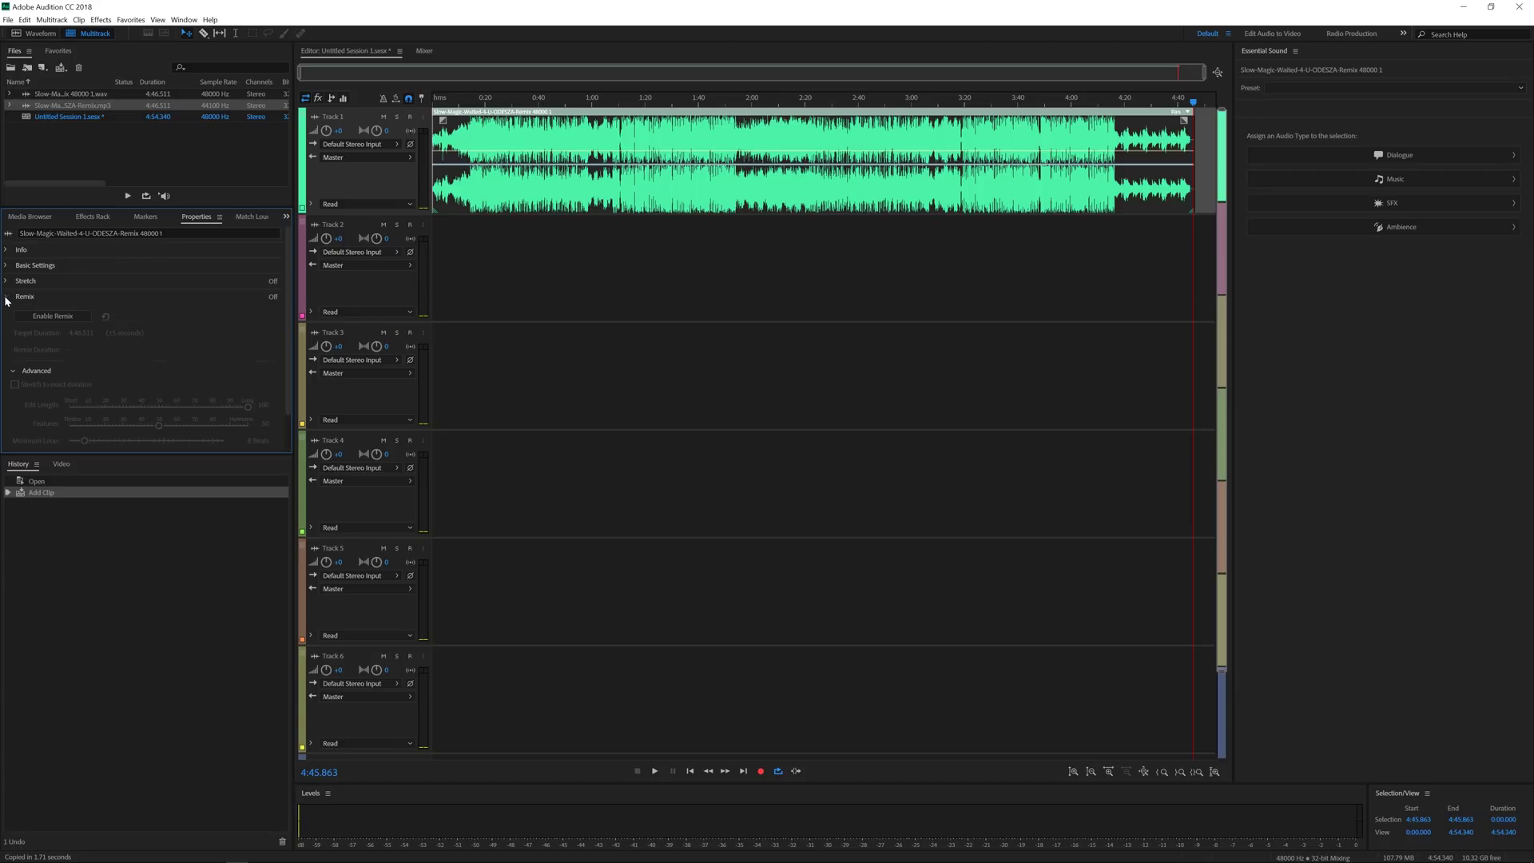
pyautogui.click(34, 318)
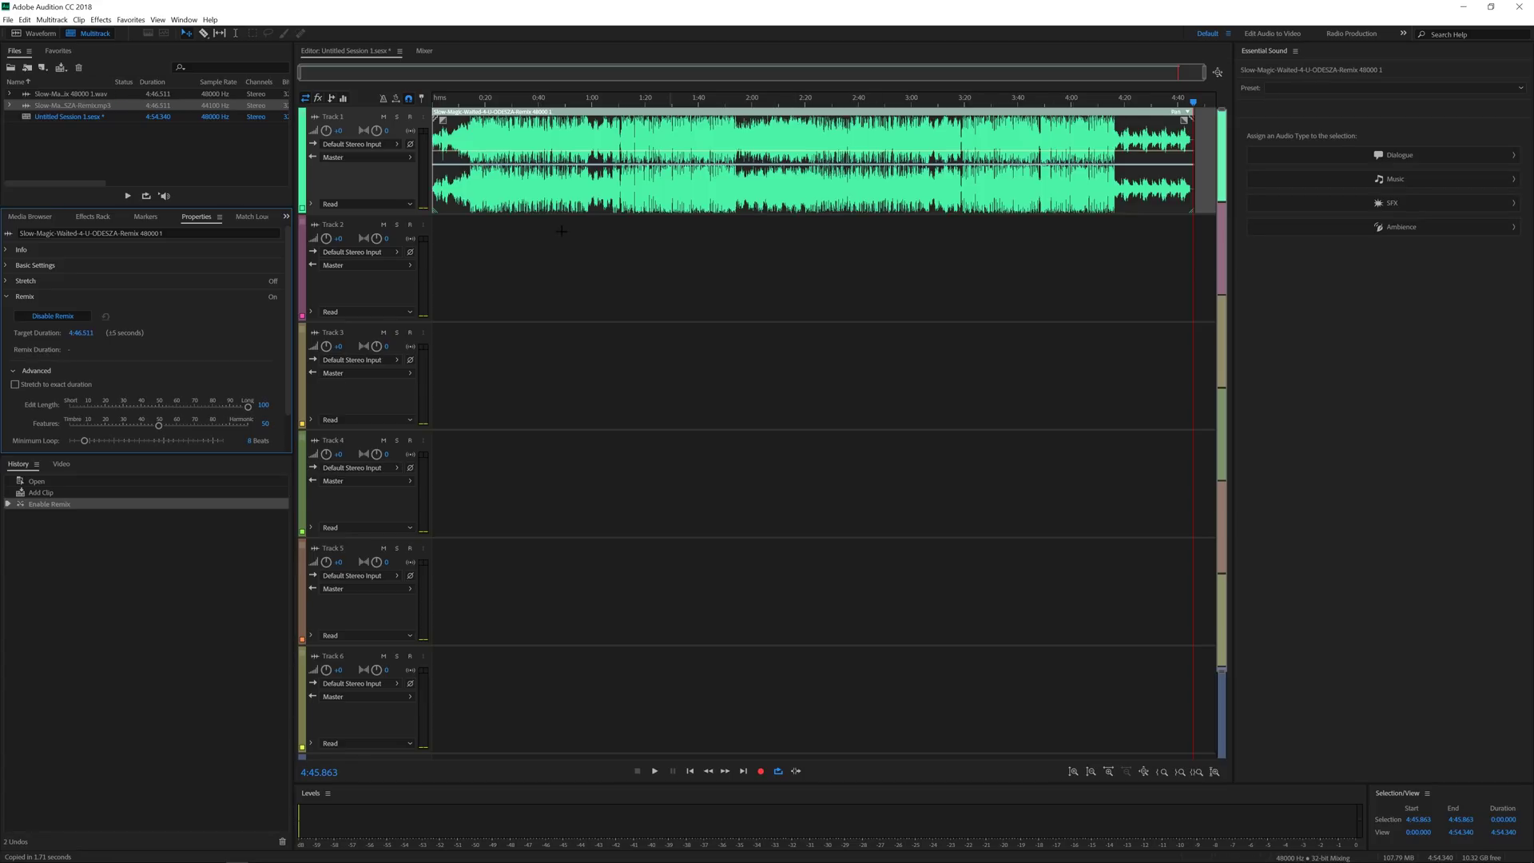
# Set the Remix target duration to 1:00 for a 1:05.145 remix, and zoom to the first 1:24.
pyautogui.click(79, 336)
pyautogui.click(72, 333)
pyautogui.press('BackSpace')
pyautogui.press('BackSpace')
pyautogui.write('1:00')
pyautogui.press('Return')
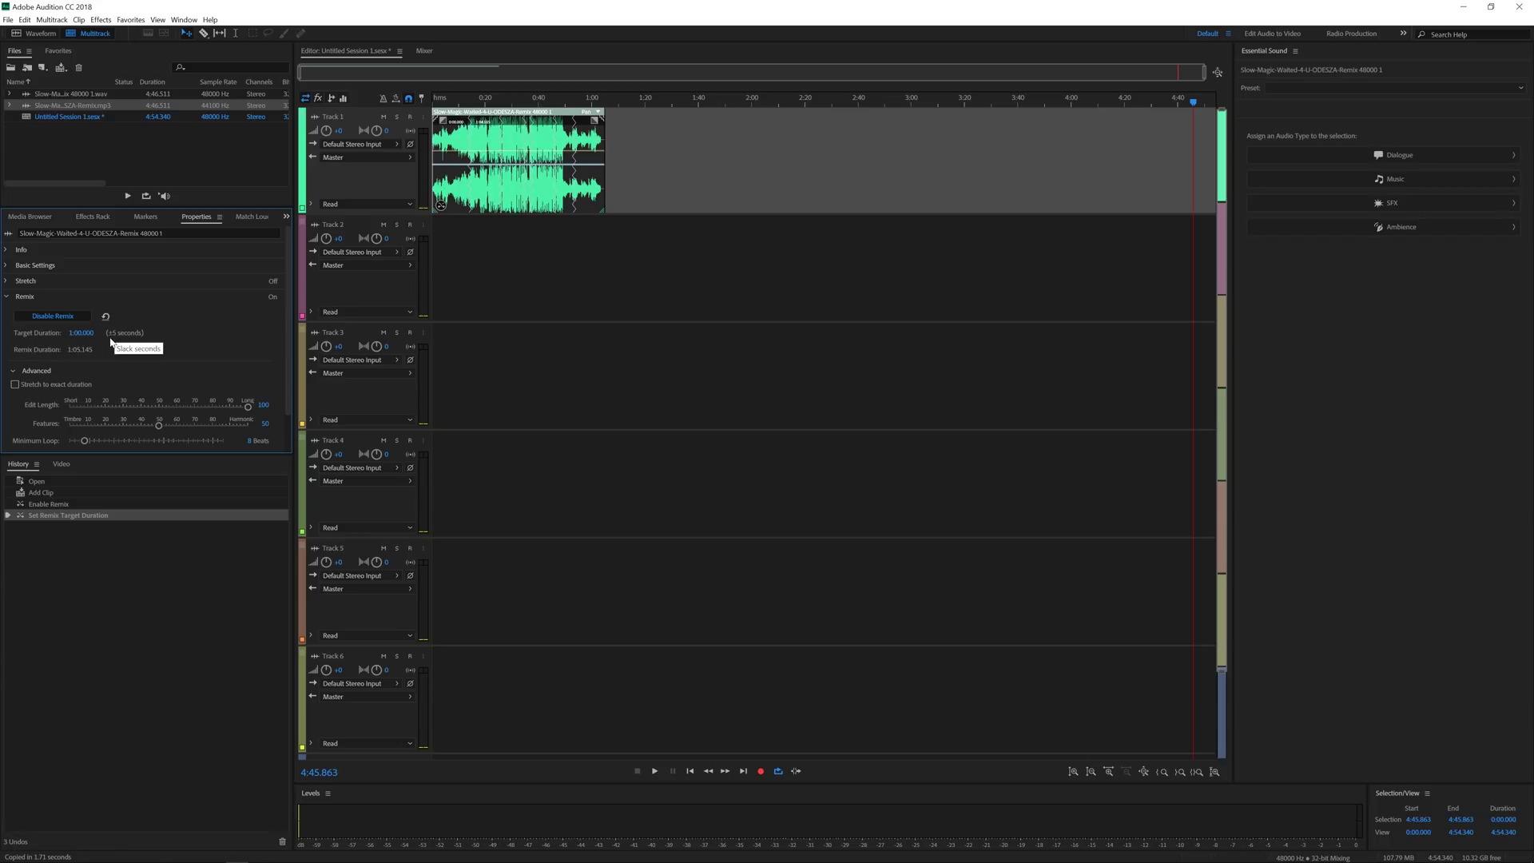
pyautogui.click(604, 105)
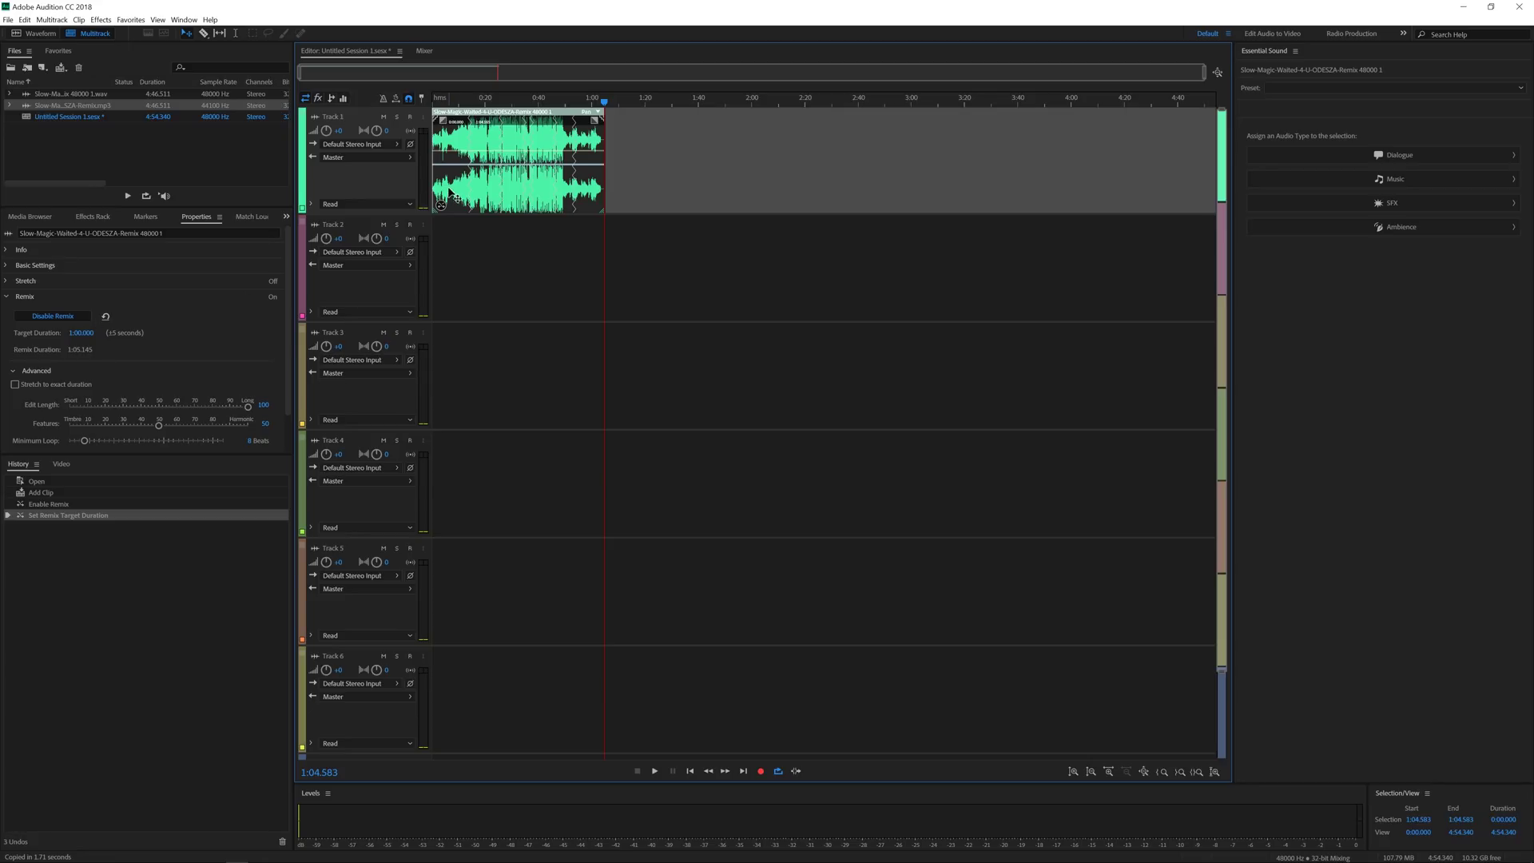
pyautogui.moveTo(1204, 77); pyautogui.dragTo(560, 74)
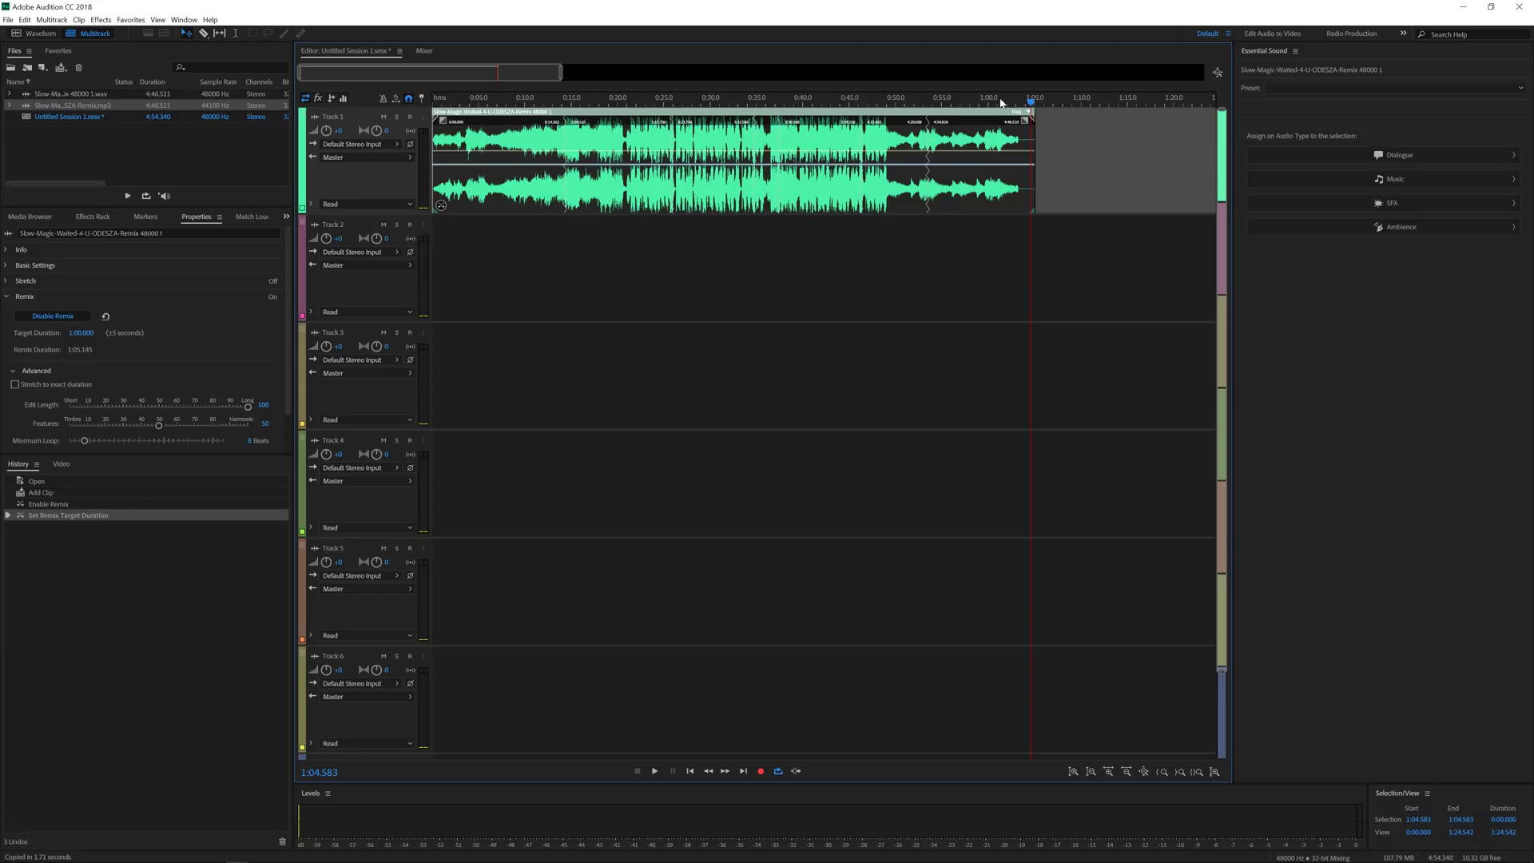
pyautogui.click(46, 385)
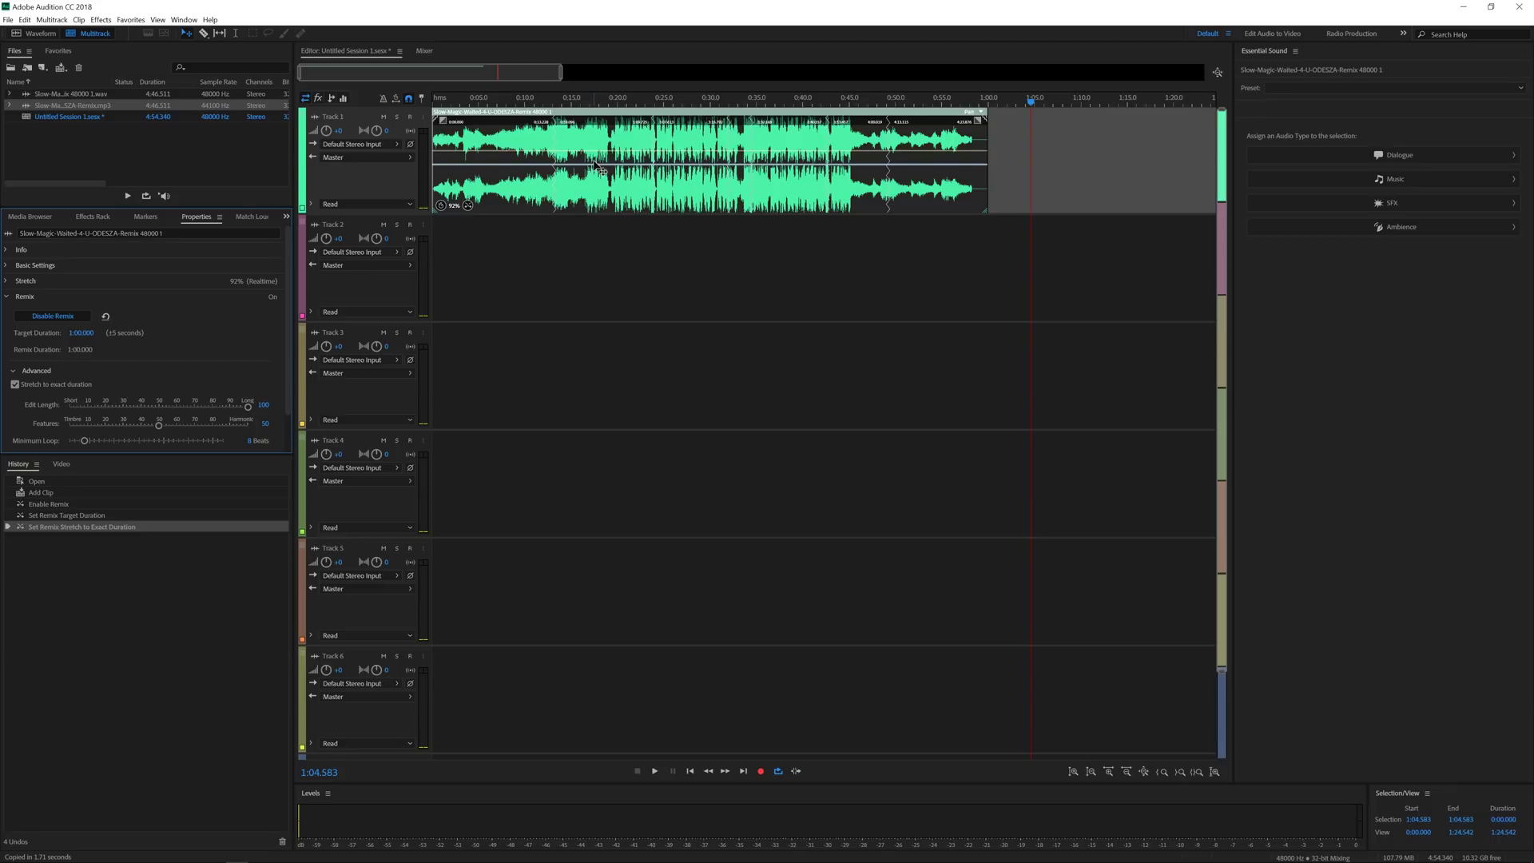
pyautogui.click(80, 386)
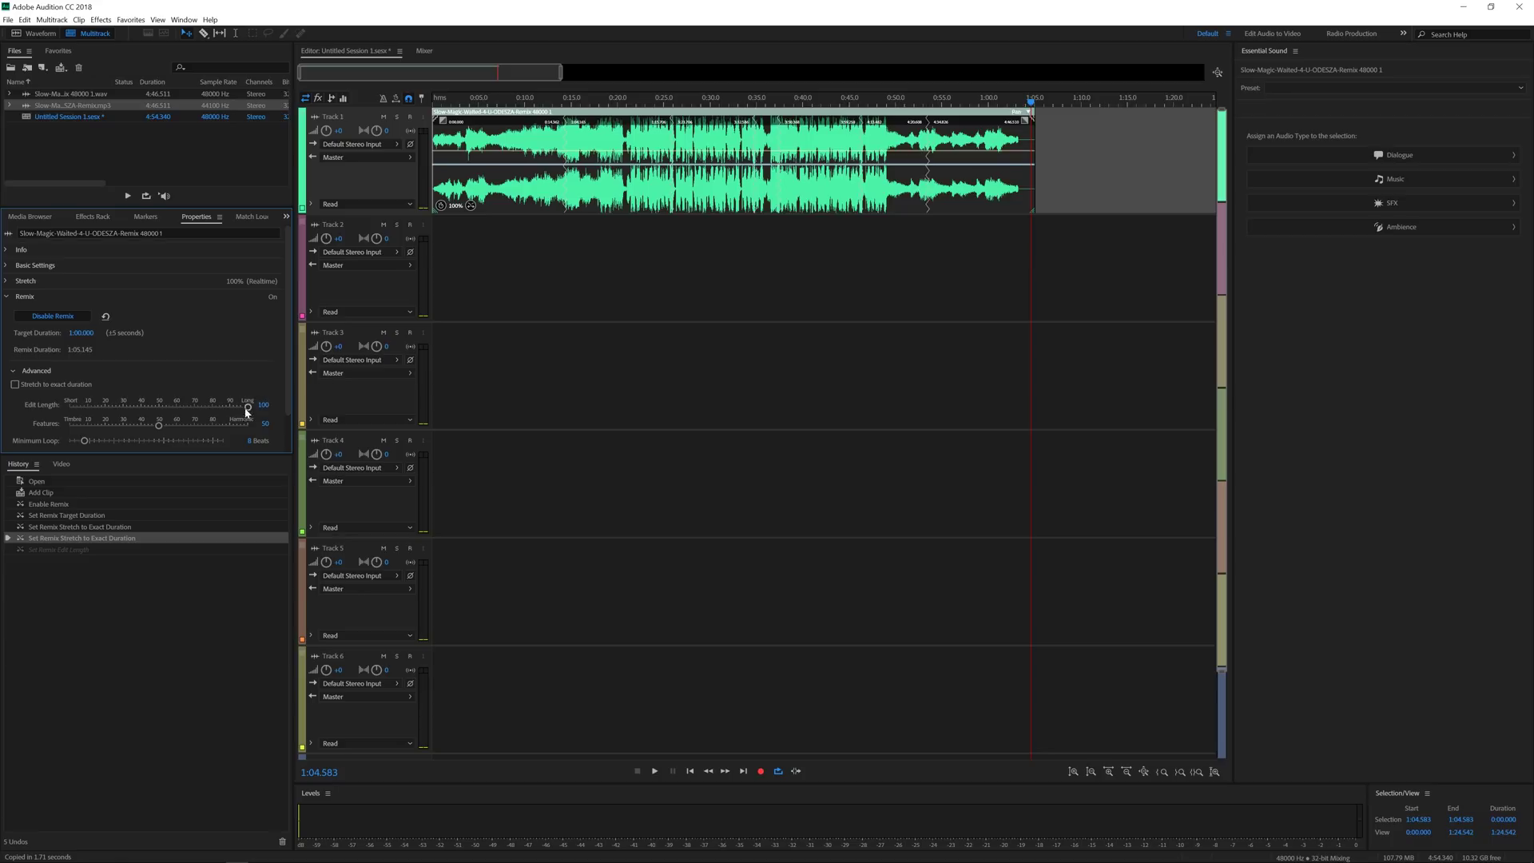
pyautogui.moveTo(248, 409); pyautogui.dragTo(69, 406)
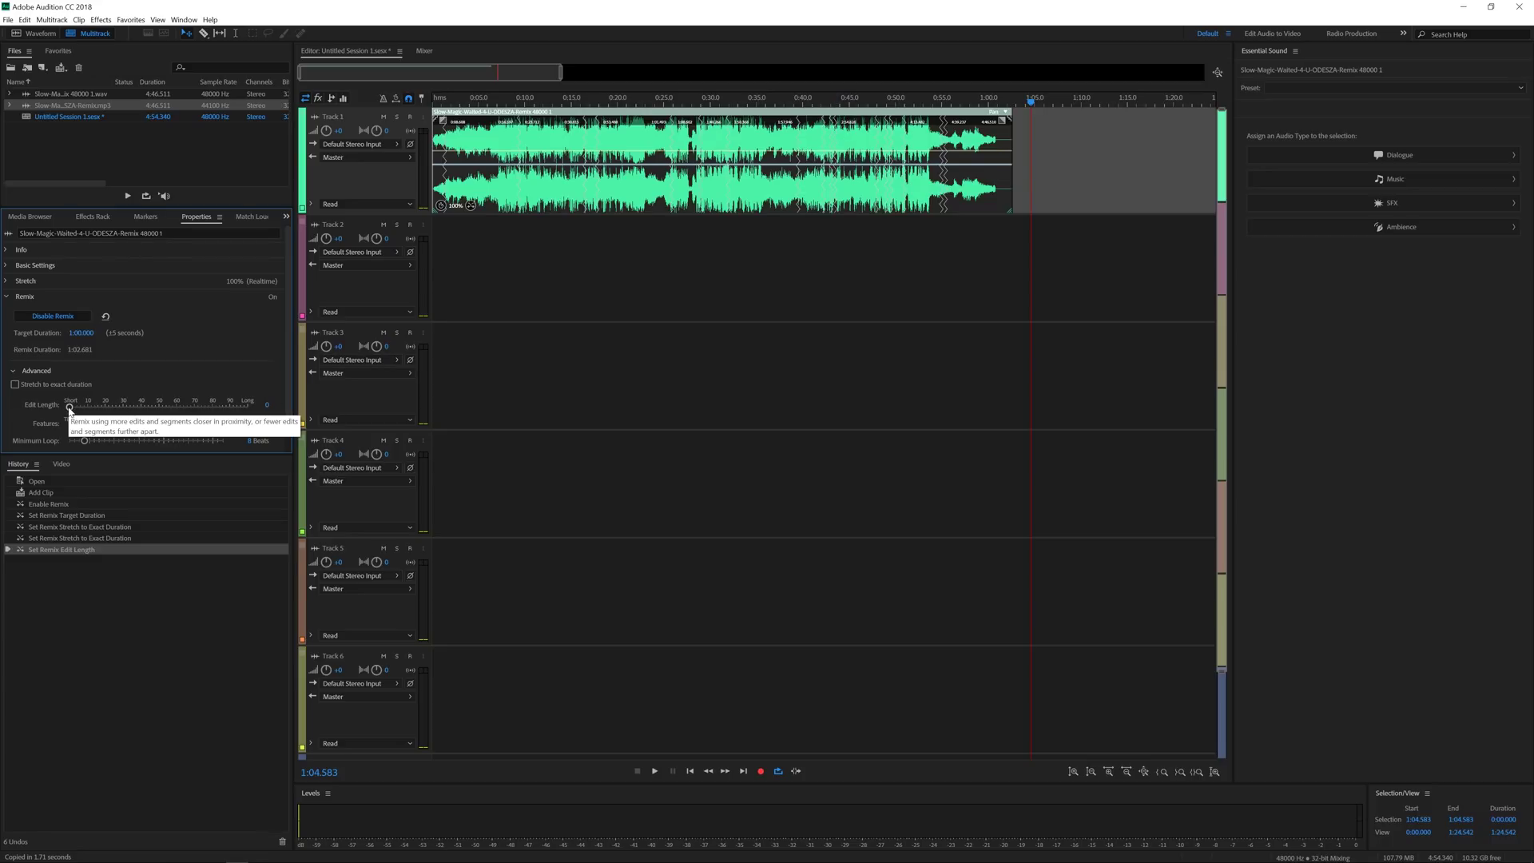
pyautogui.moveTo(69, 405); pyautogui.dragTo(341, 413)
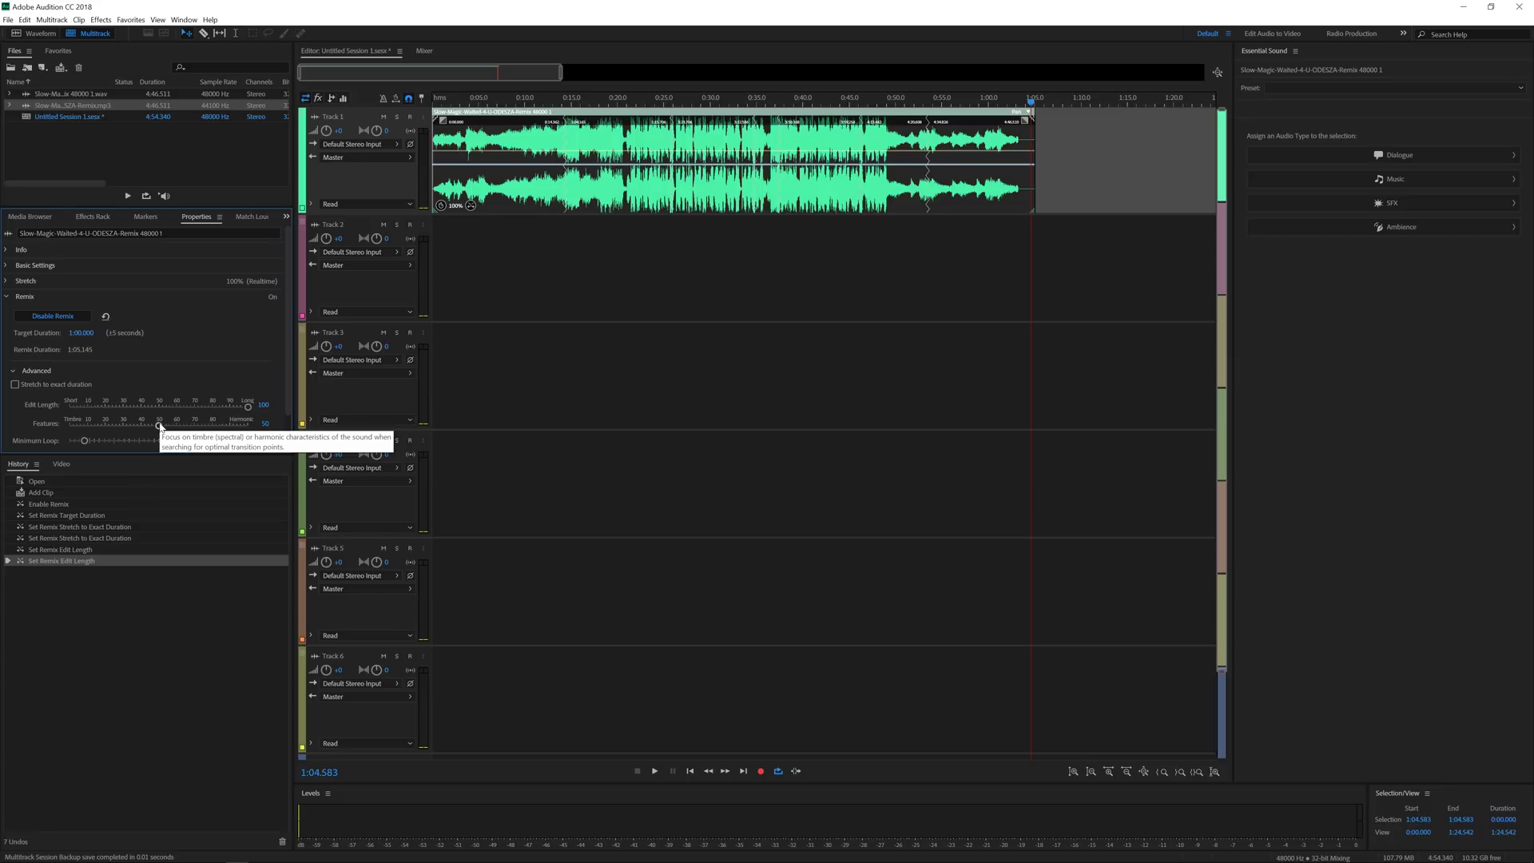
pyautogui.moveTo(158, 425); pyautogui.dragTo(332, 427)
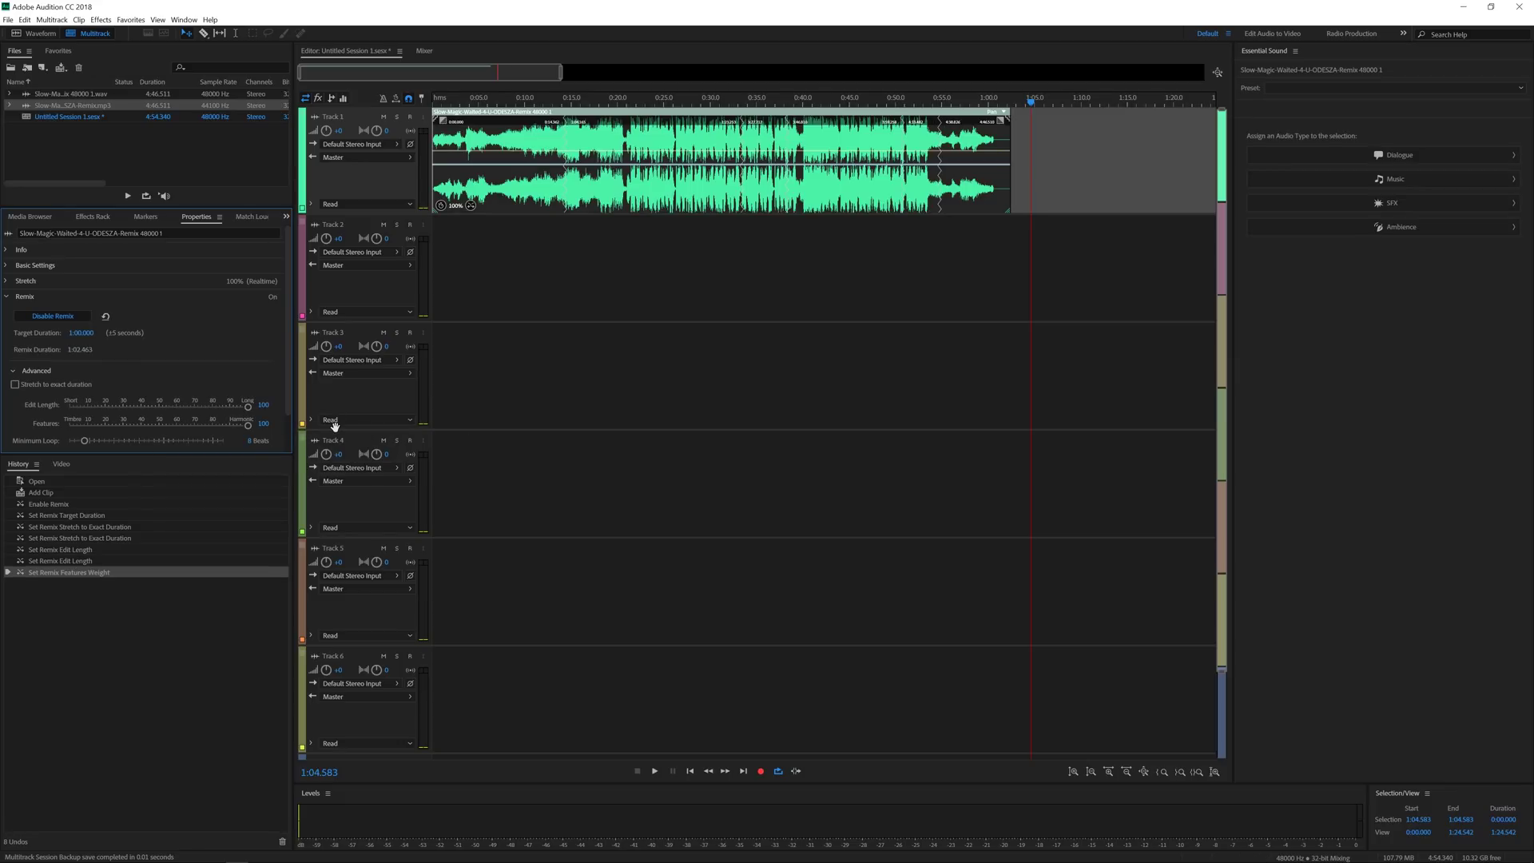
pyautogui.hotkey('ctrl', 'z')
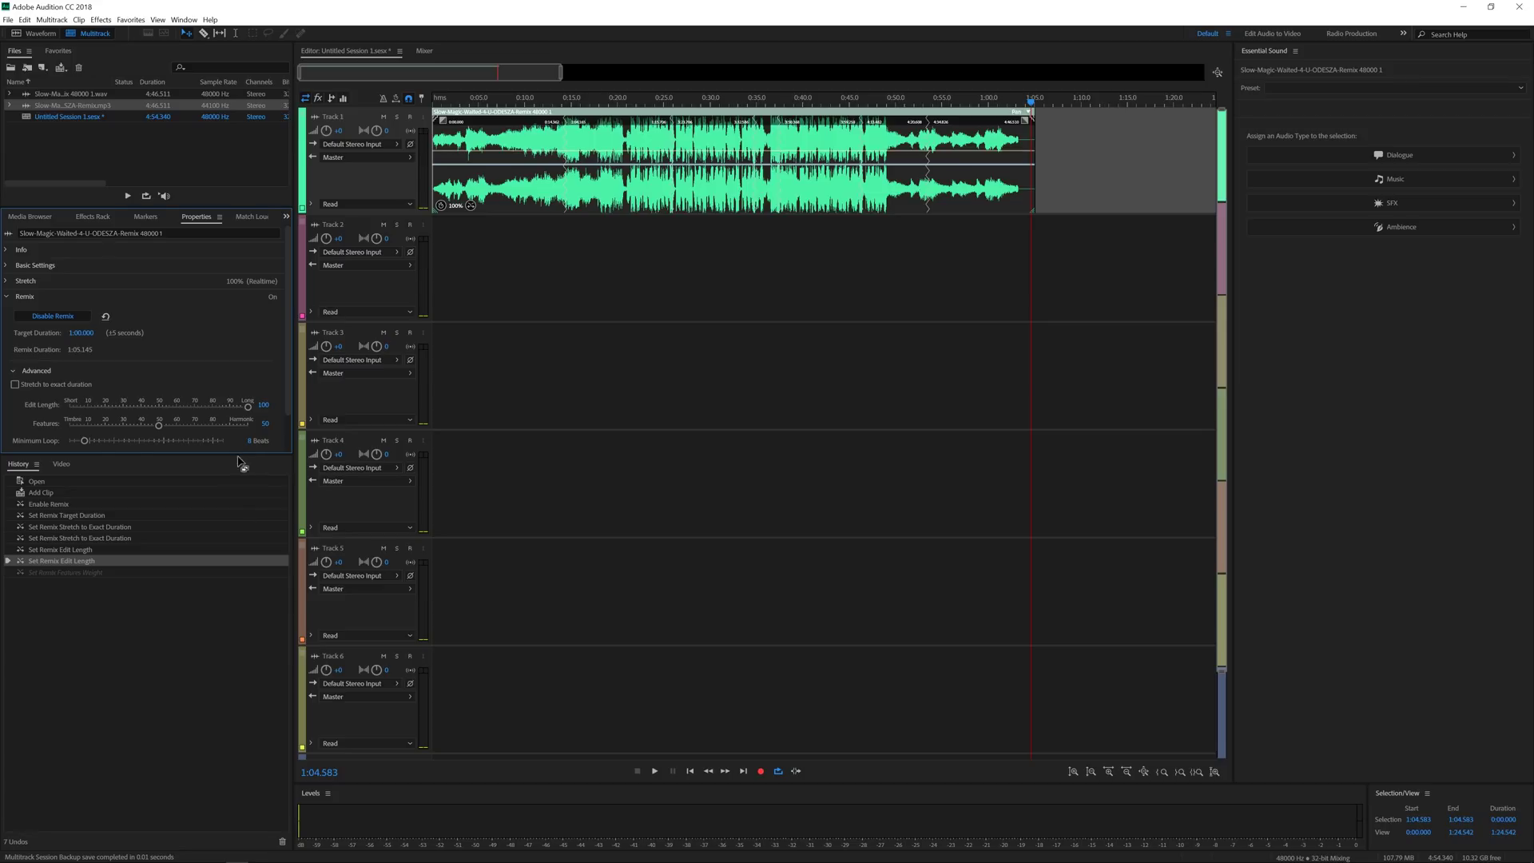
# Raise the Remix Minimum Loop to 61 beats, bring it back down to 8, and rewind.
pyautogui.moveTo(84, 441); pyautogui.dragTo(121, 444)
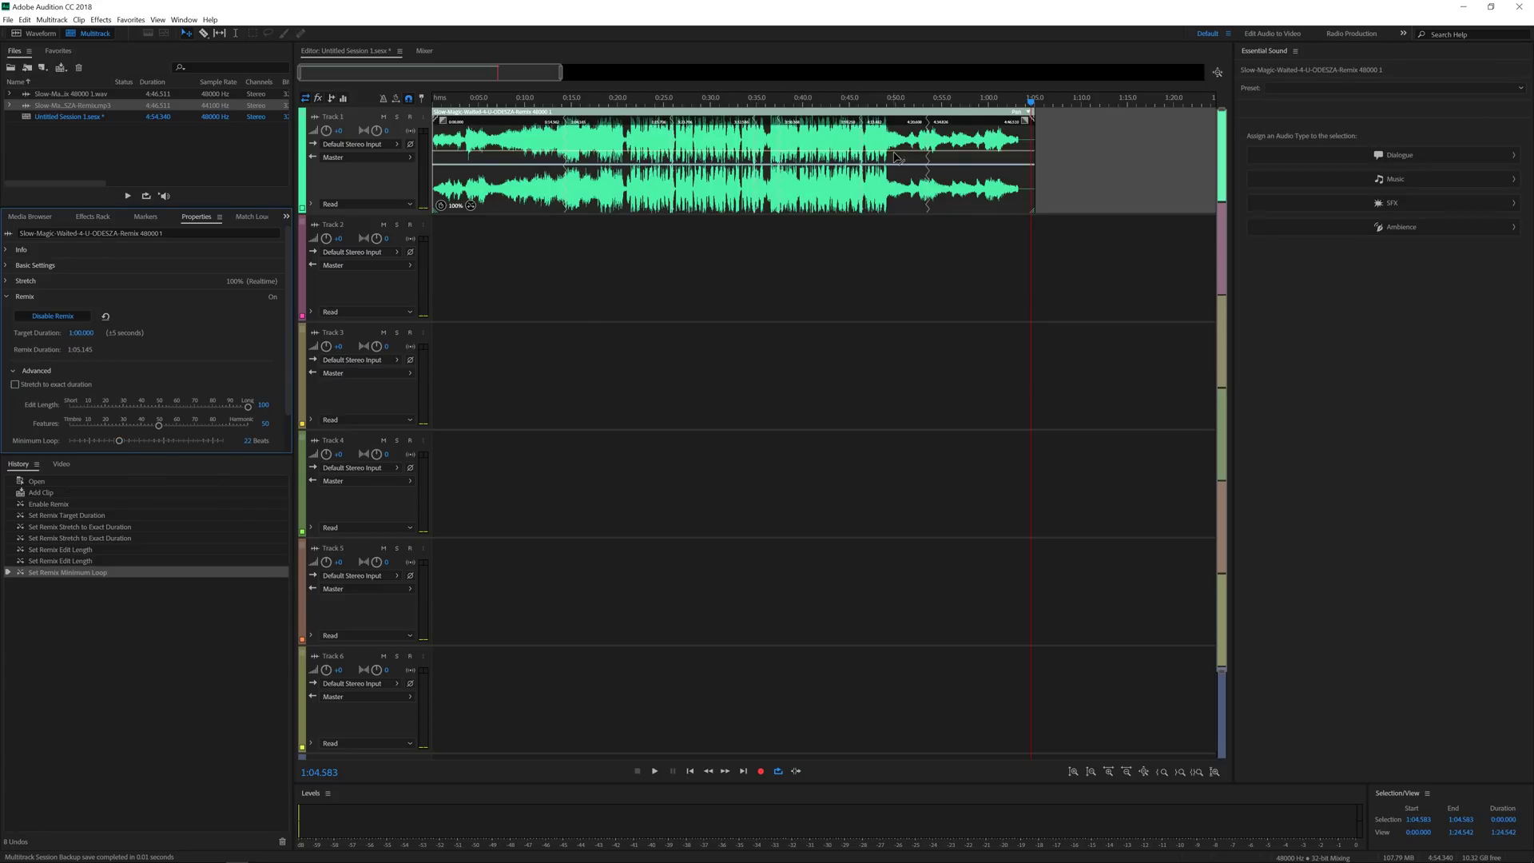
pyautogui.click(216, 440)
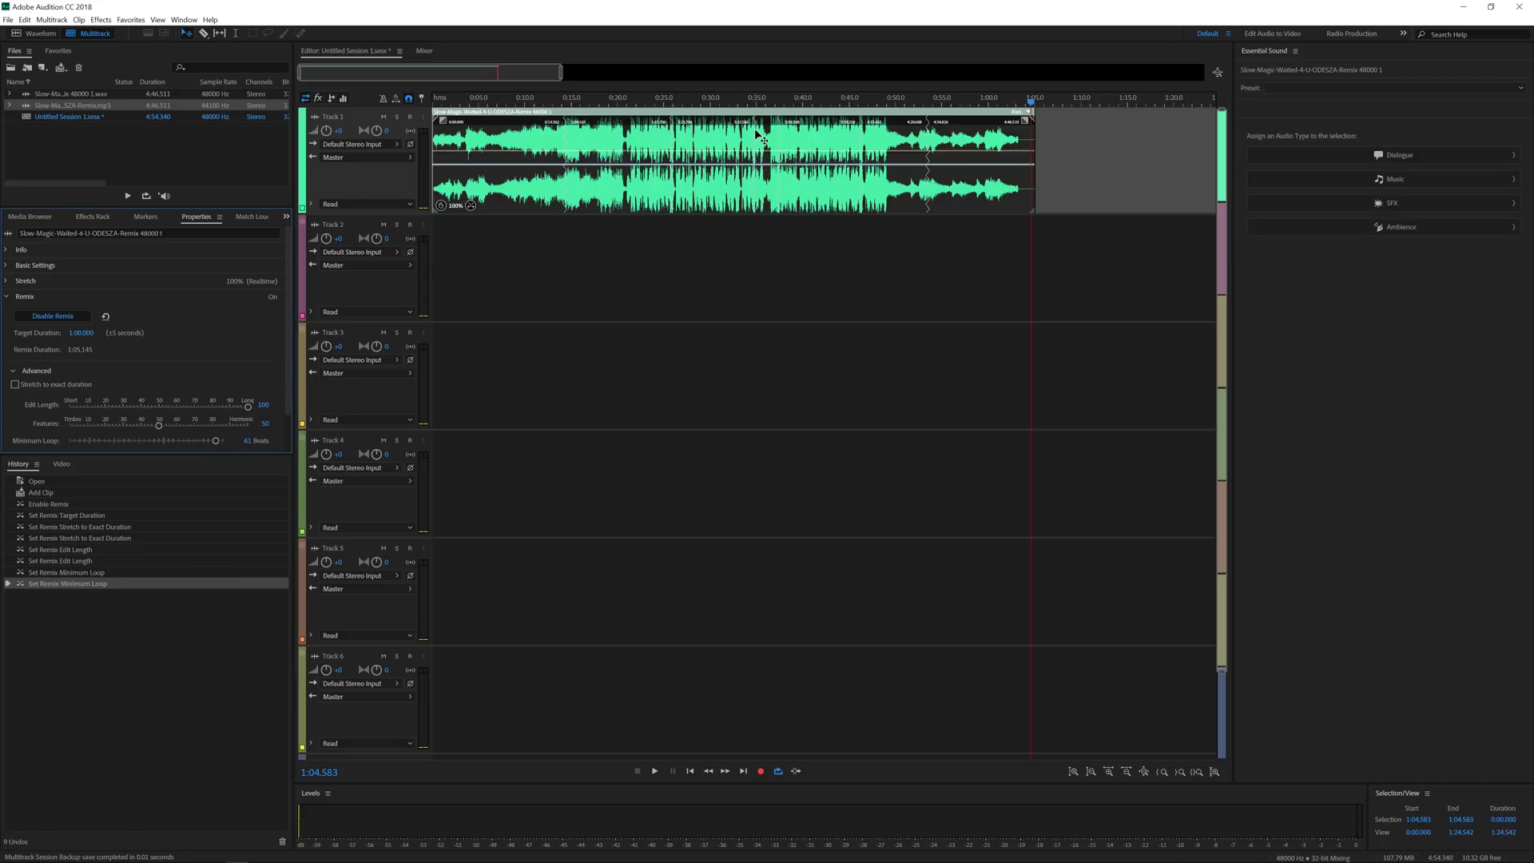
pyautogui.click(215, 441)
pyautogui.moveTo(215, 444); pyautogui.dragTo(250, 447)
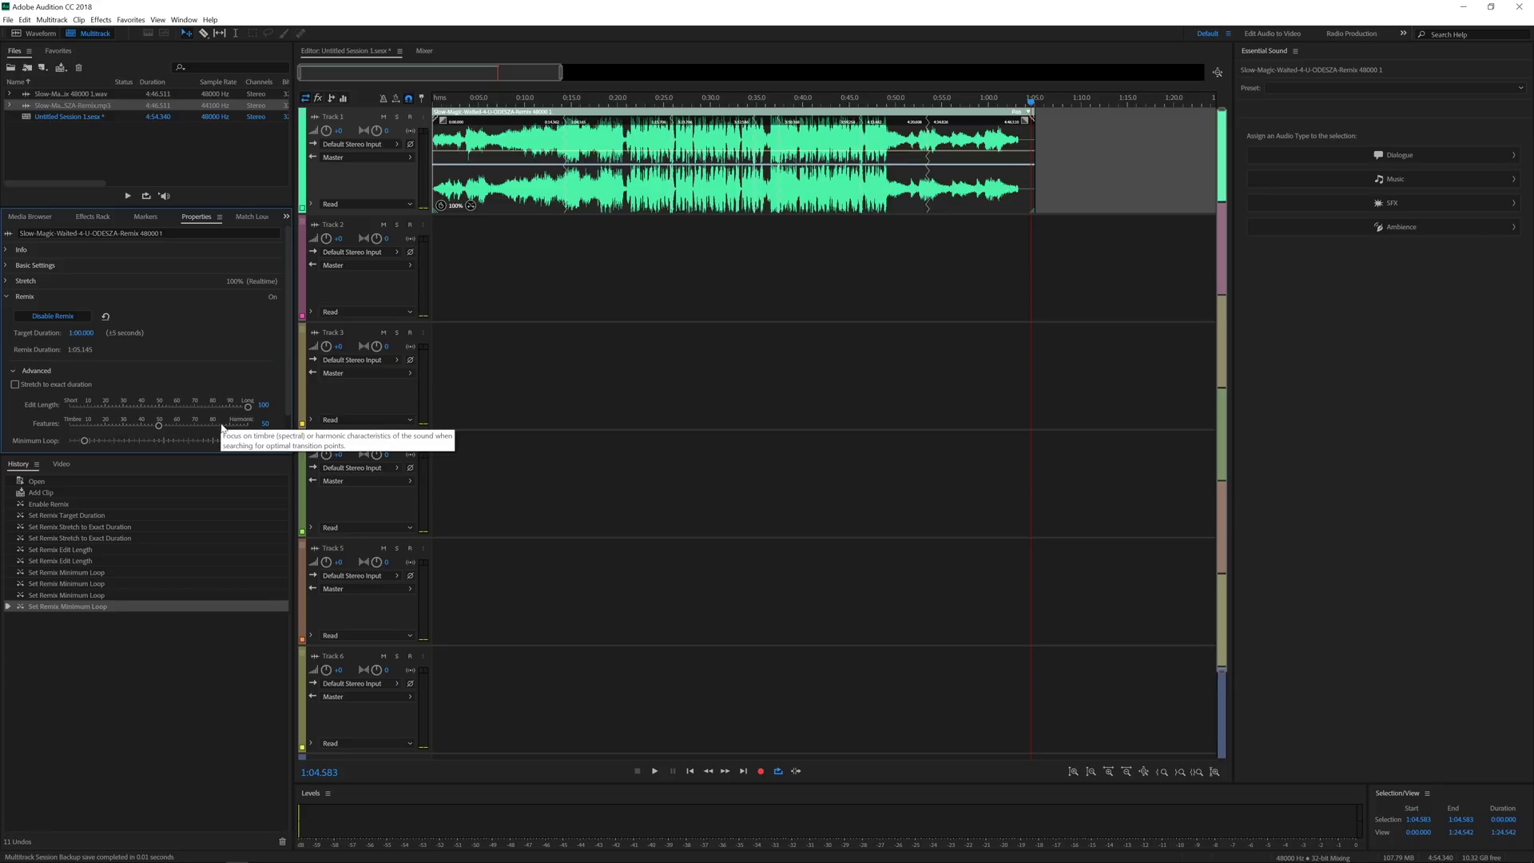
pyautogui.press('Home')
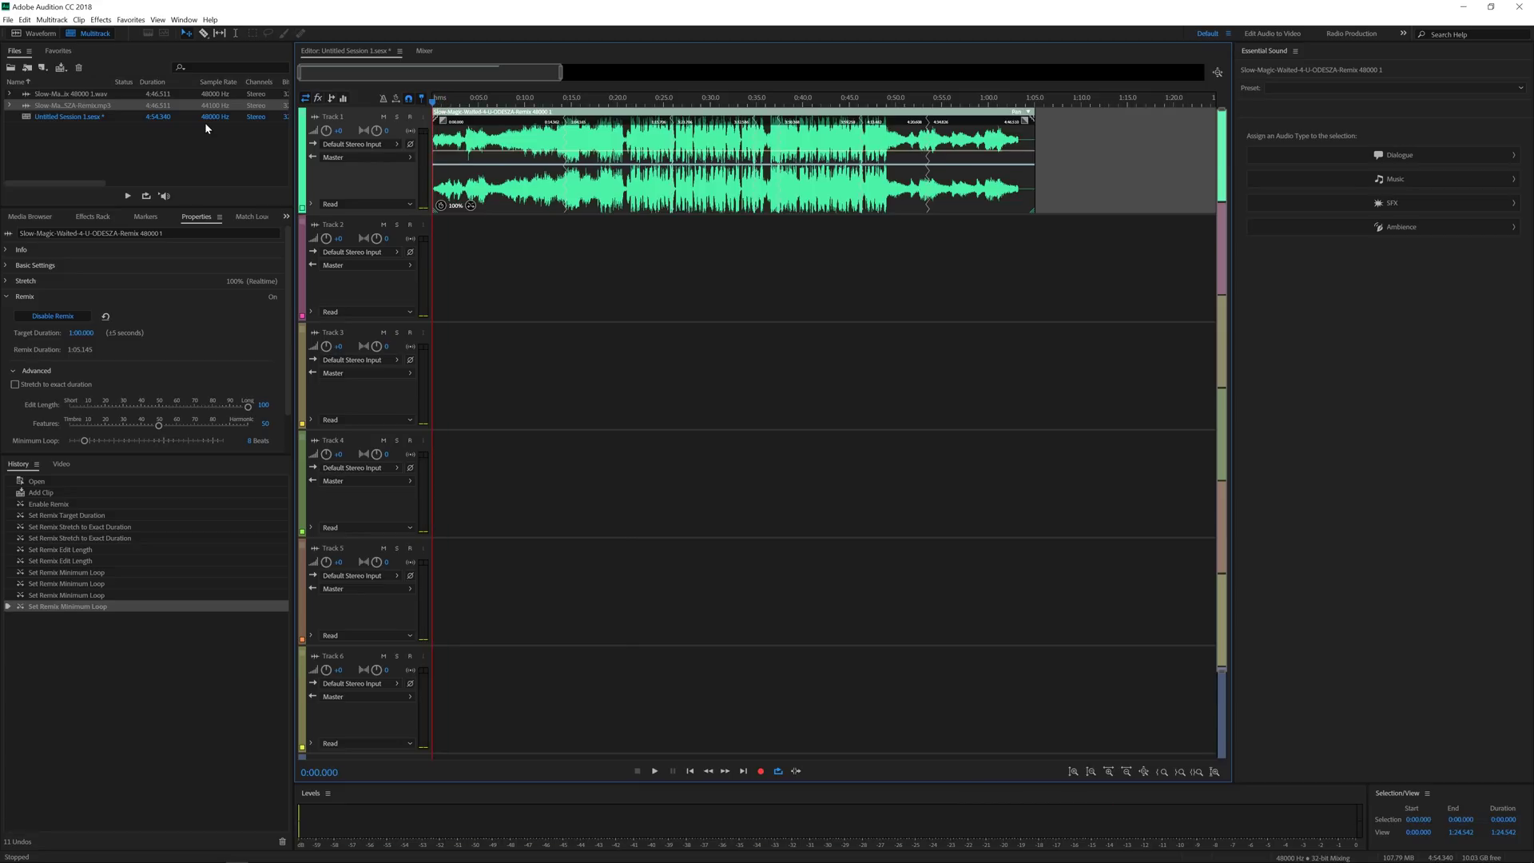
# Play the 1:05.145 remix and stop playback at 0:30.457.
pyautogui.press('space')
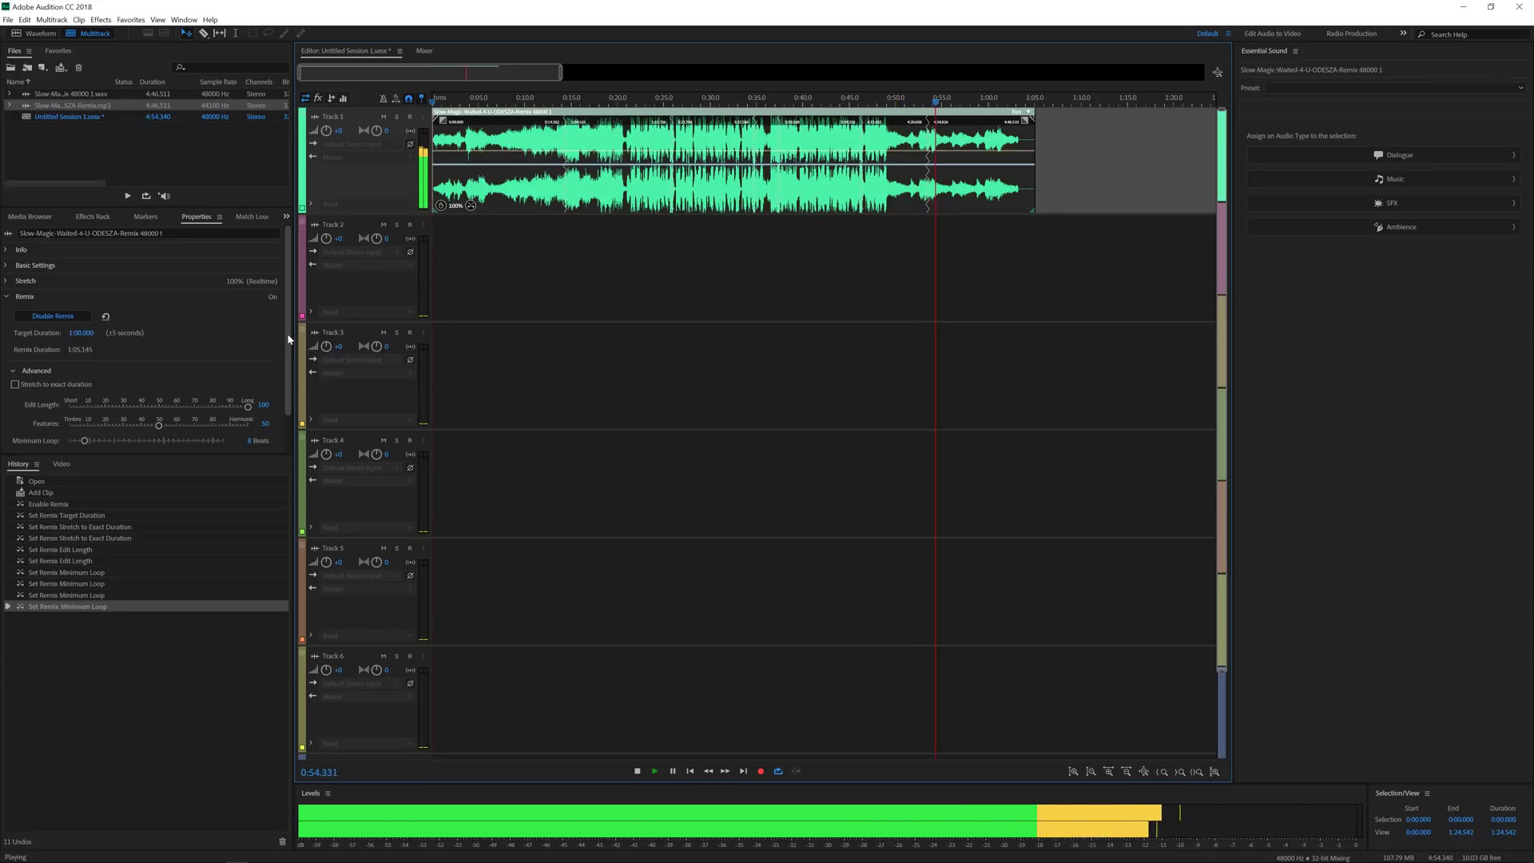
pyautogui.press('space')
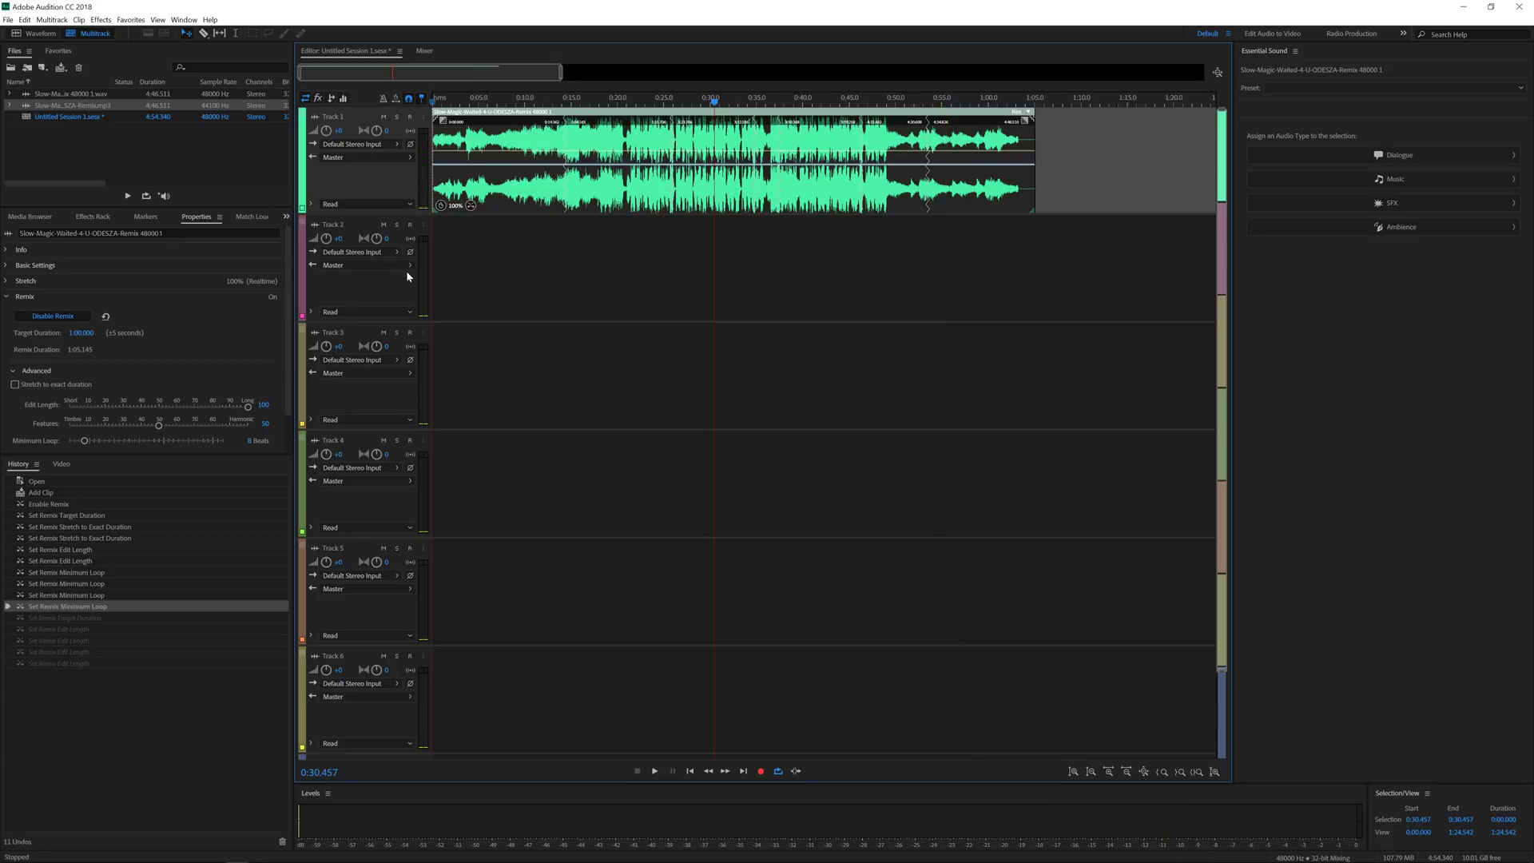
# Set the Remix target to 0:30.000 with edit length 85, giving a 0:31.023 remix.
pyautogui.click(71, 331)
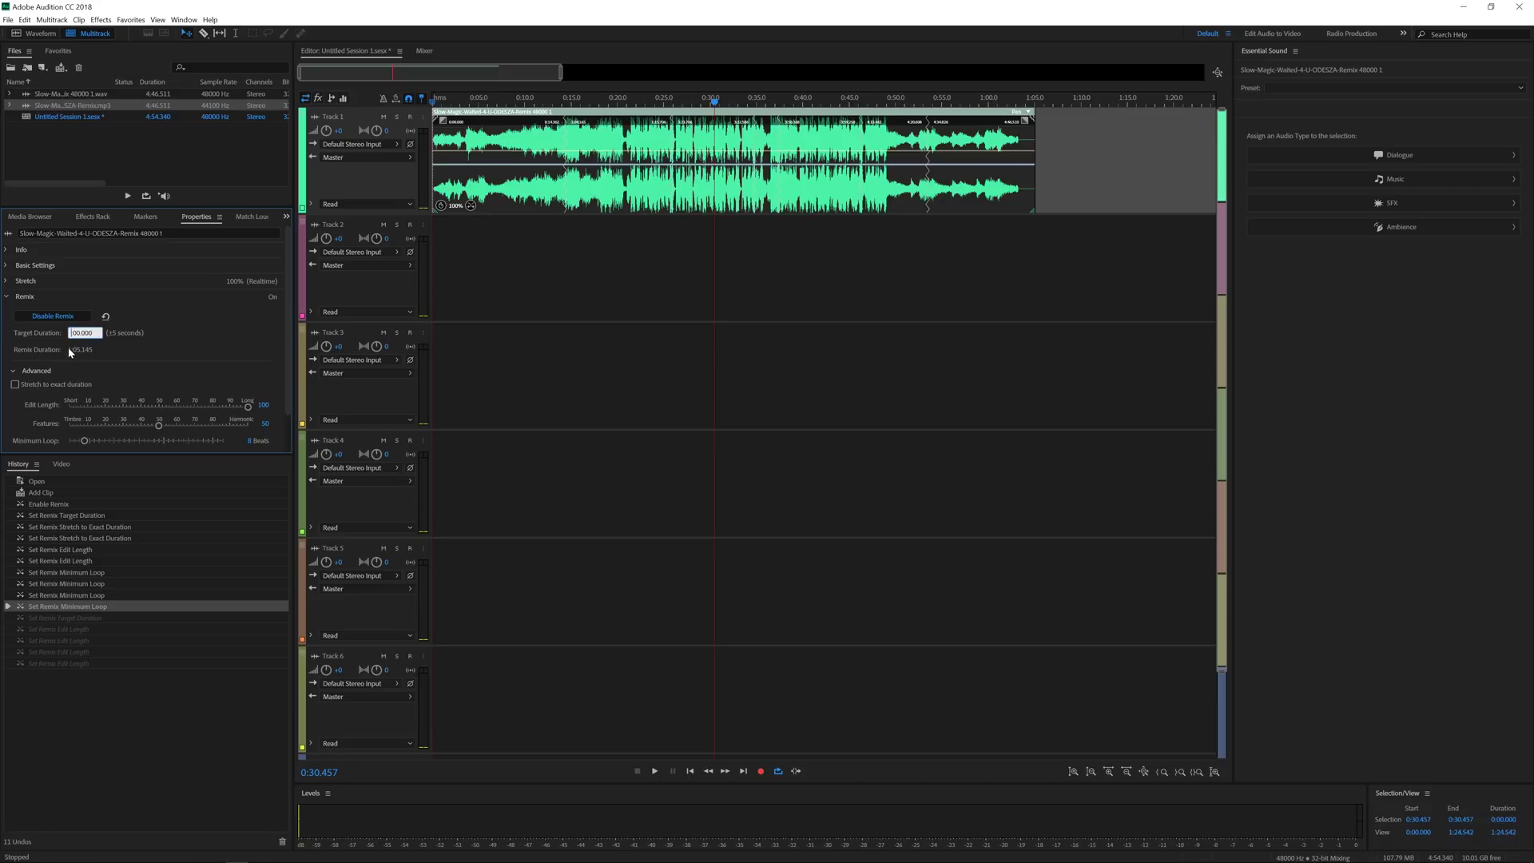
pyautogui.press('Return')
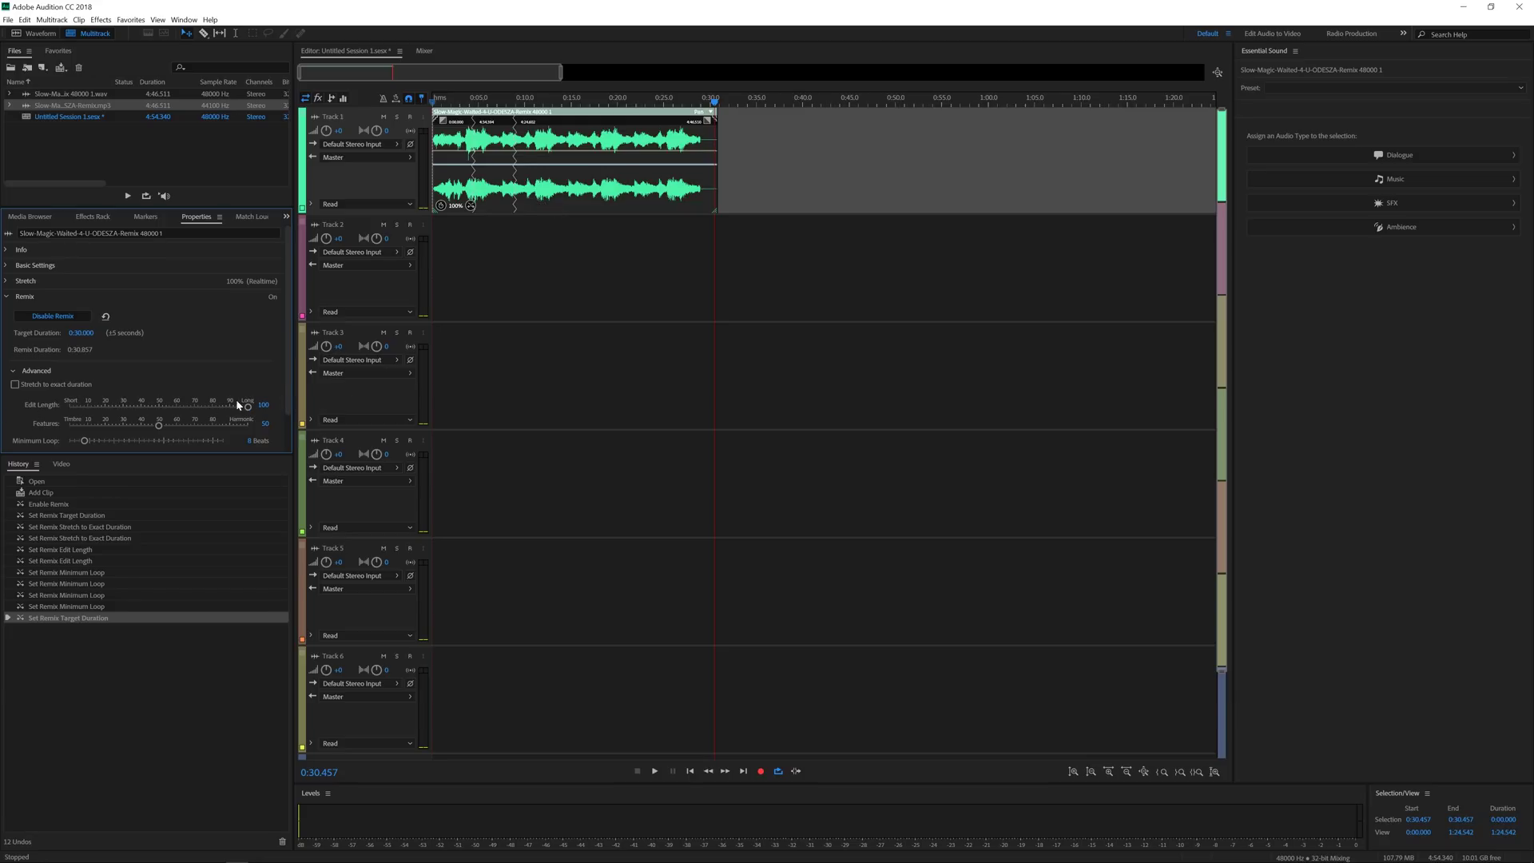
pyautogui.moveTo(213, 408)
pyautogui.mouseDown()
pyautogui.moveTo(188, 409)
pyautogui.moveTo(222, 406)
pyautogui.mouseUp()
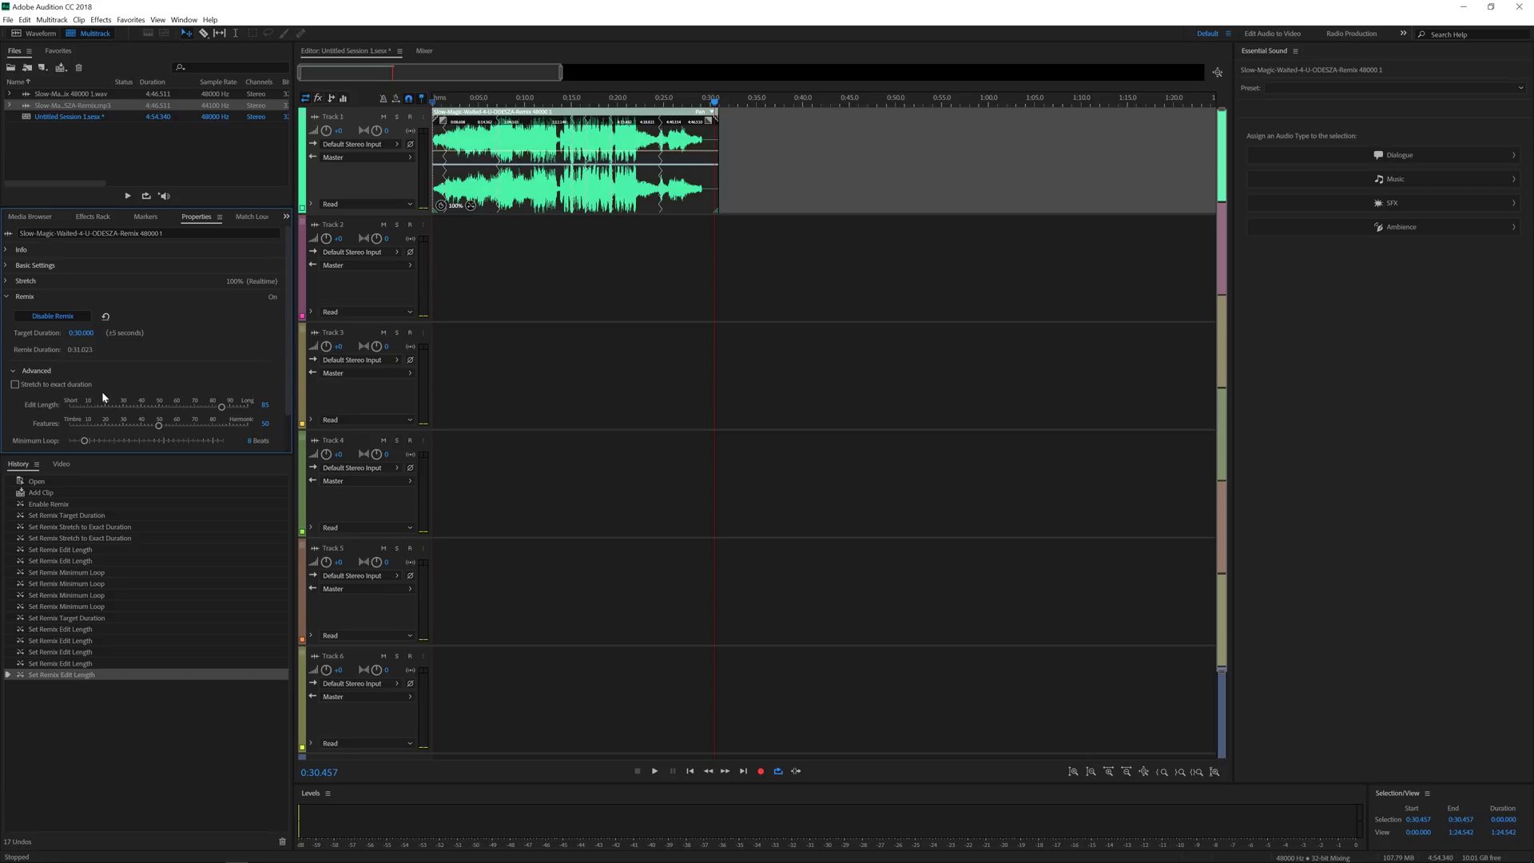
# Enter a 30:30.000 Remix target, raise edit length to 100, and zoom out to the whole session.
pyautogui.click(73, 331)
pyautogui.write('30:')
pyautogui.press('Return')
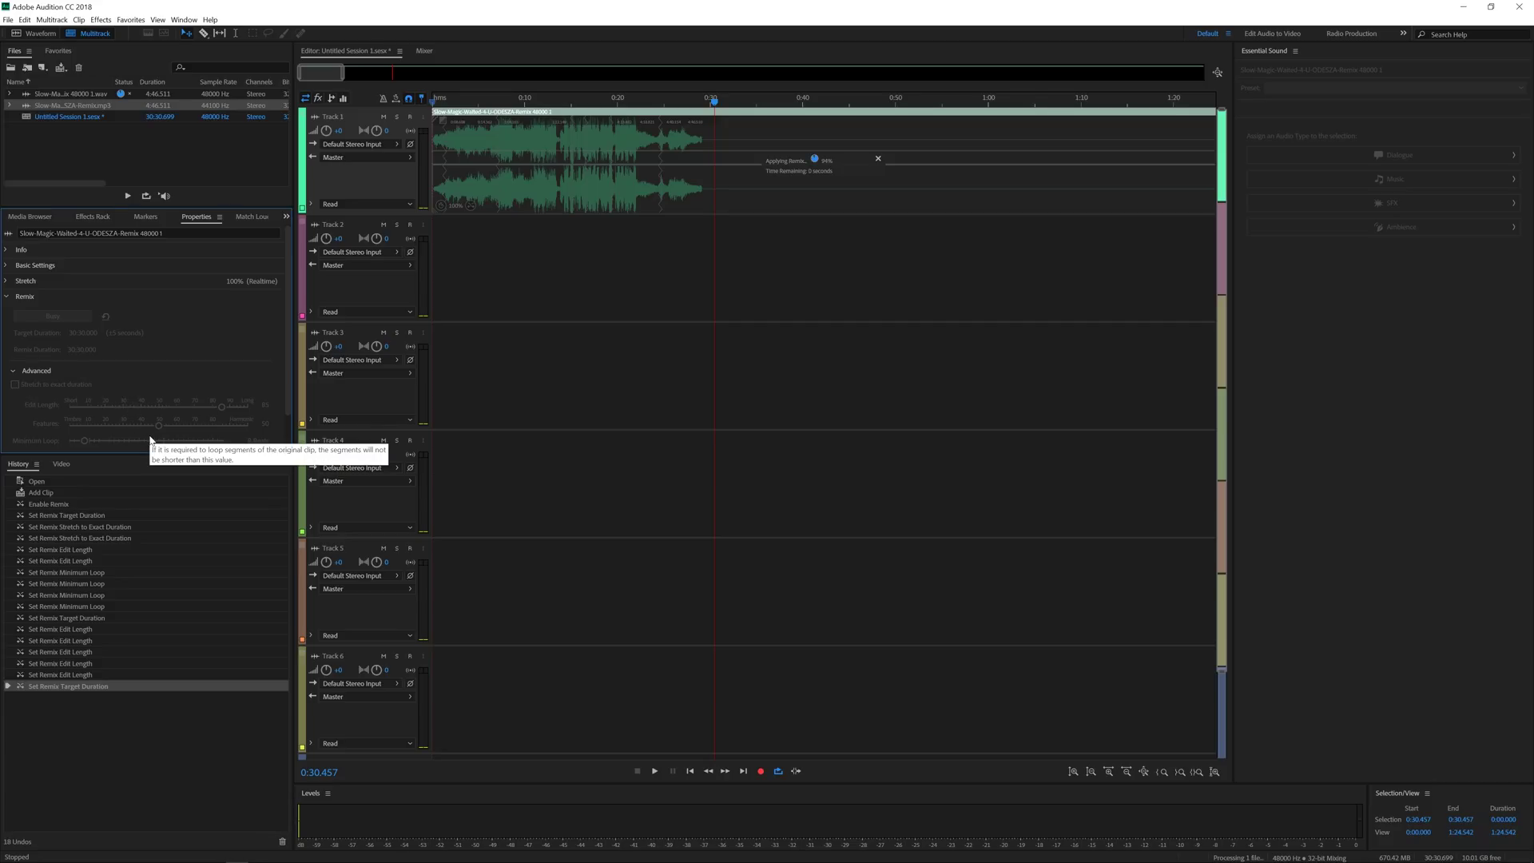
pyautogui.scroll(-2, 635, 287)
pyautogui.moveTo(340, 77); pyautogui.dragTo(1160, 65)
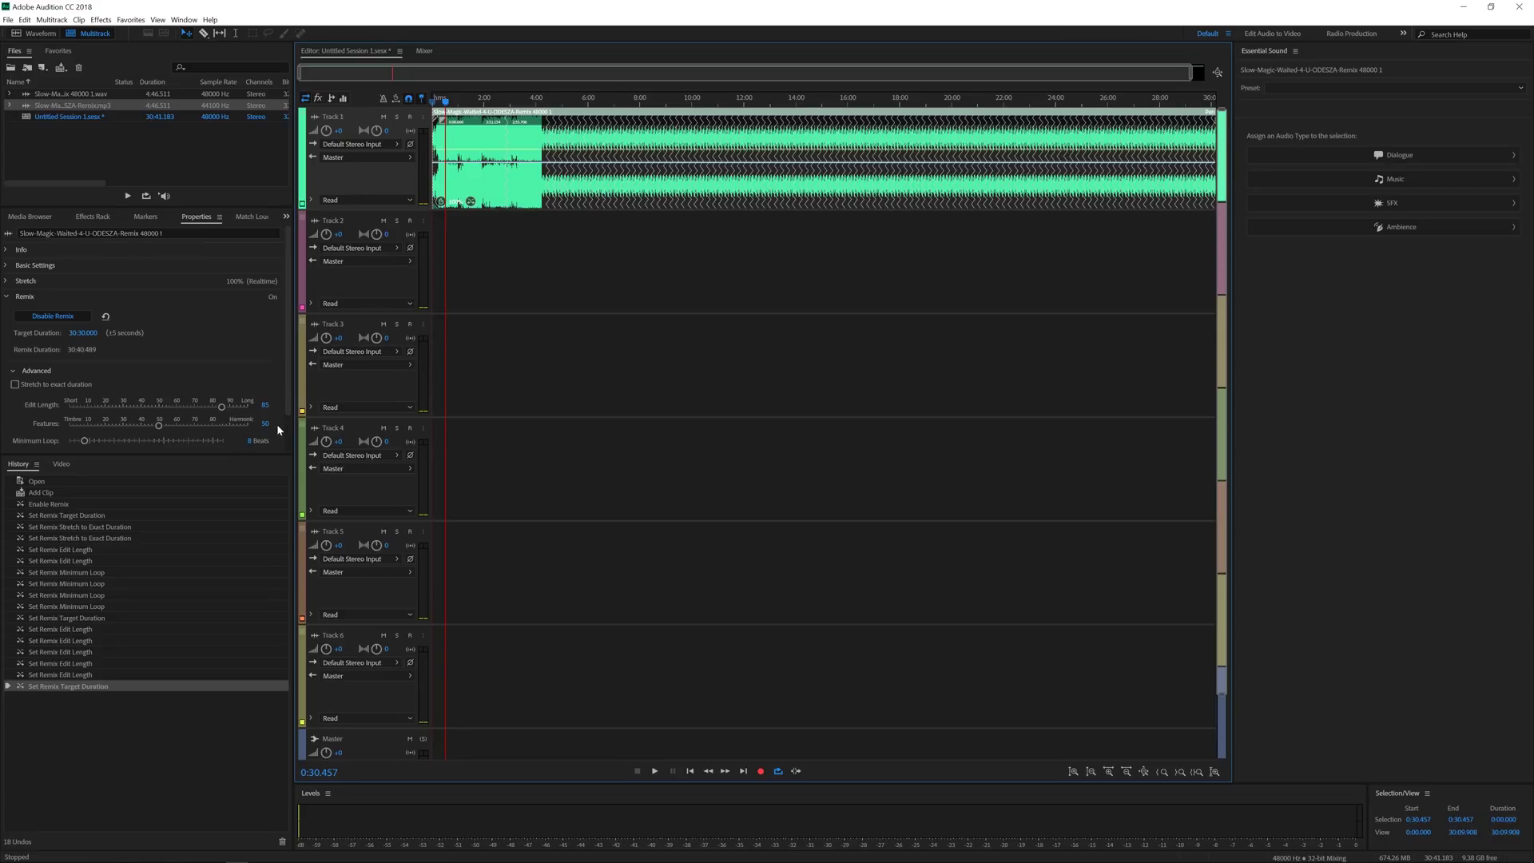
pyautogui.moveTo(222, 408); pyautogui.dragTo(250, 407)
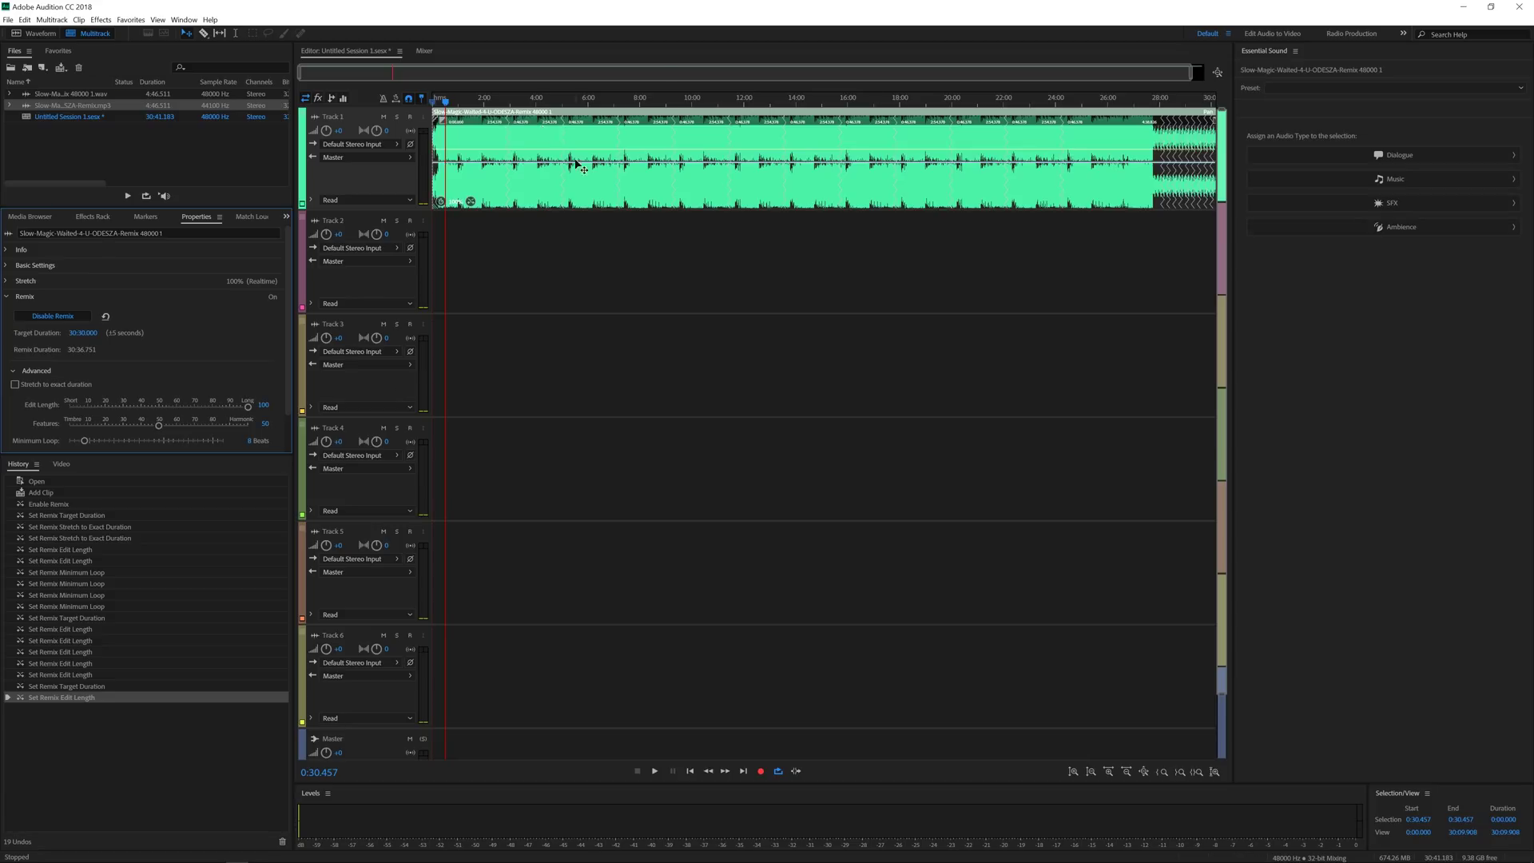
pyautogui.moveTo(1192, 73); pyautogui.dragTo(1205, 72)
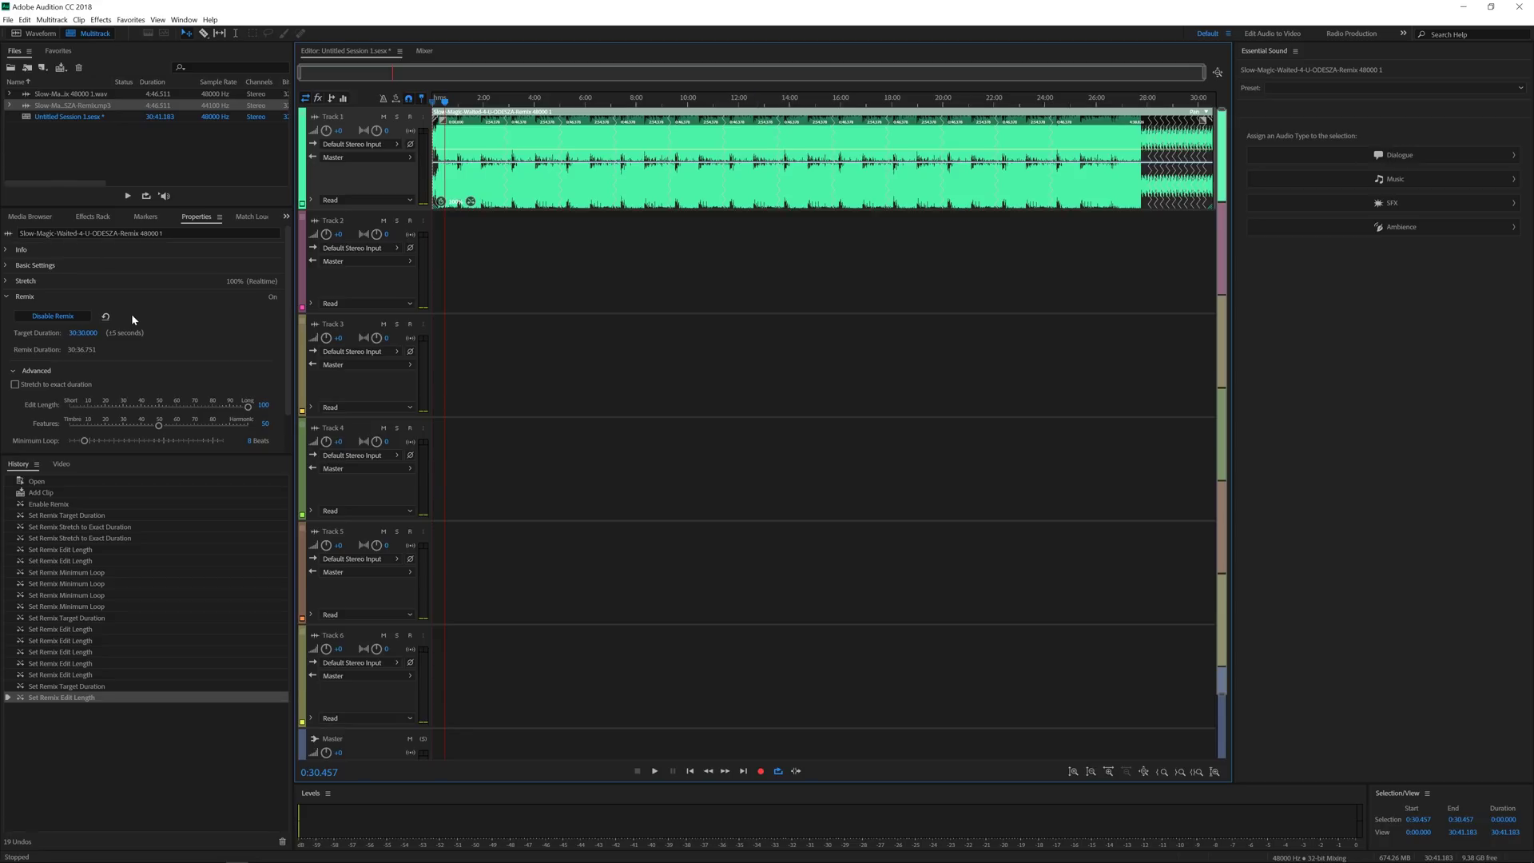
# Set up an entire-session mixdown export to Untitled Session 1_mixdown.wav in Wave PCM format.
pyautogui.click(8, 19)
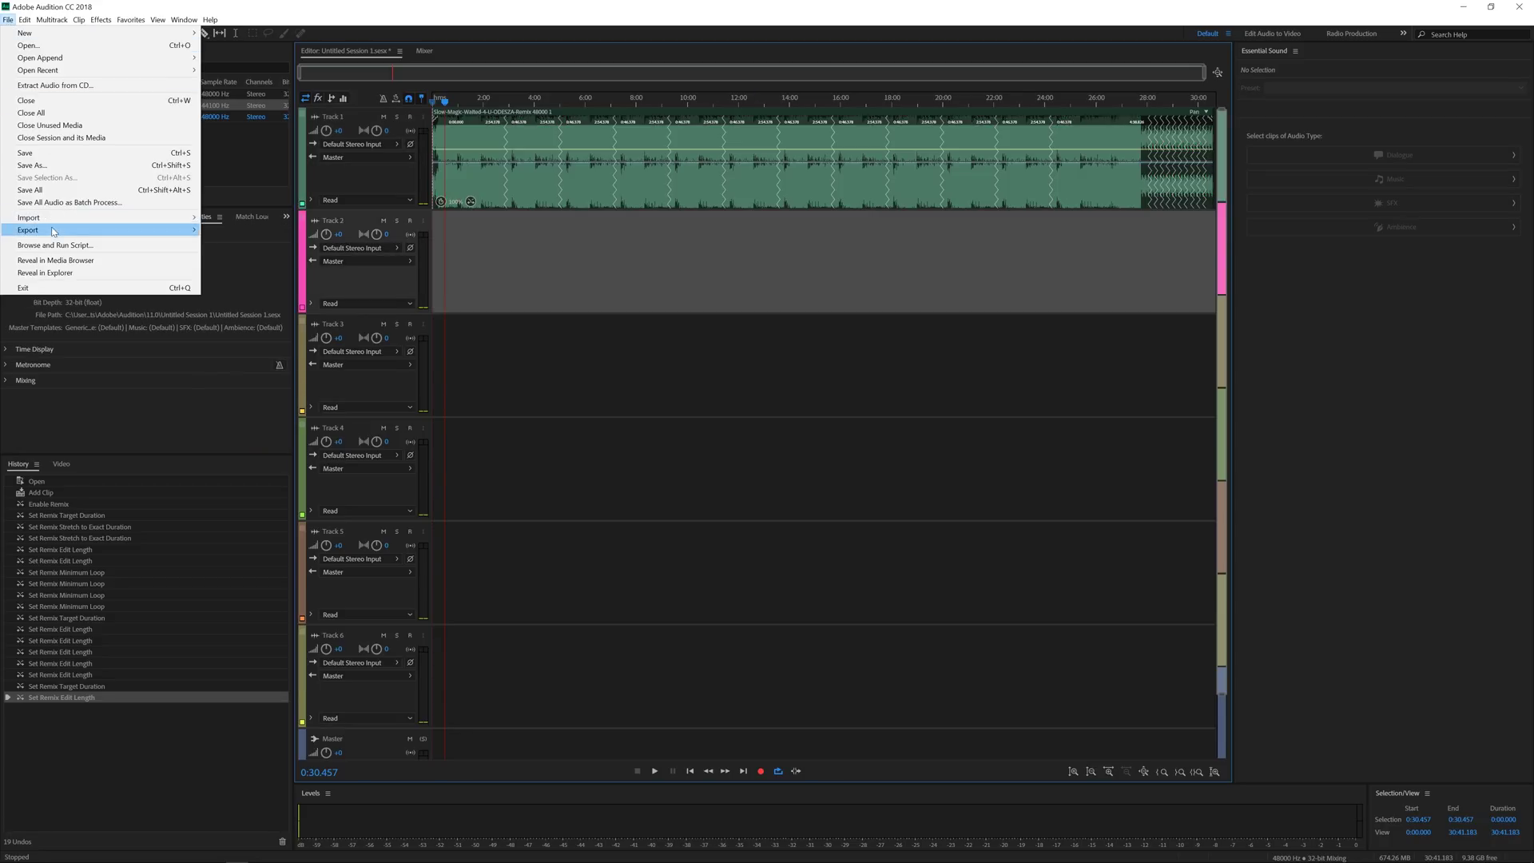
pyautogui.moveTo(48, 230)
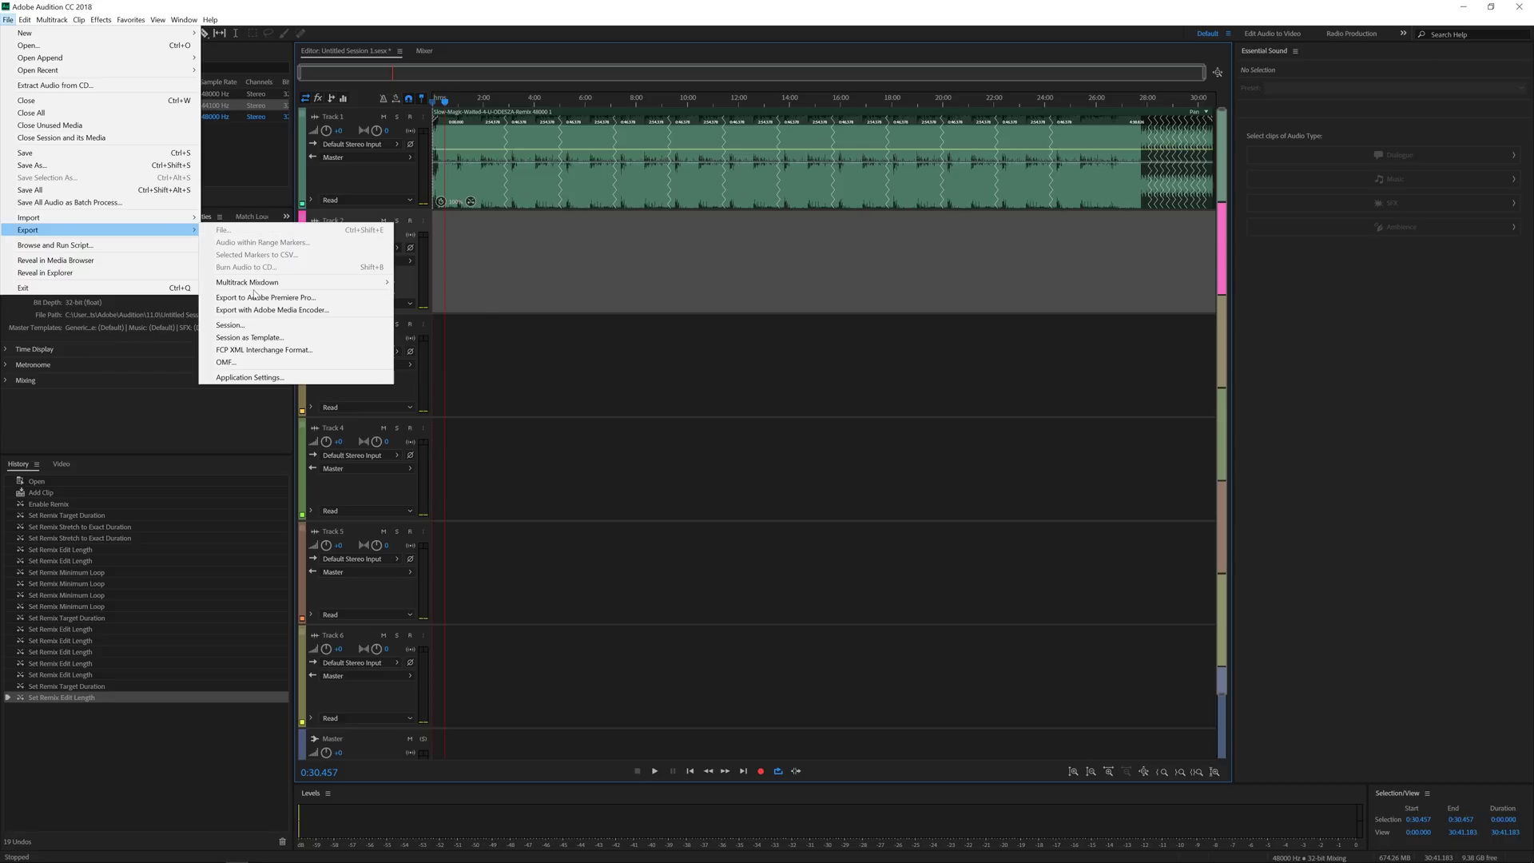
pyautogui.moveTo(360, 282)
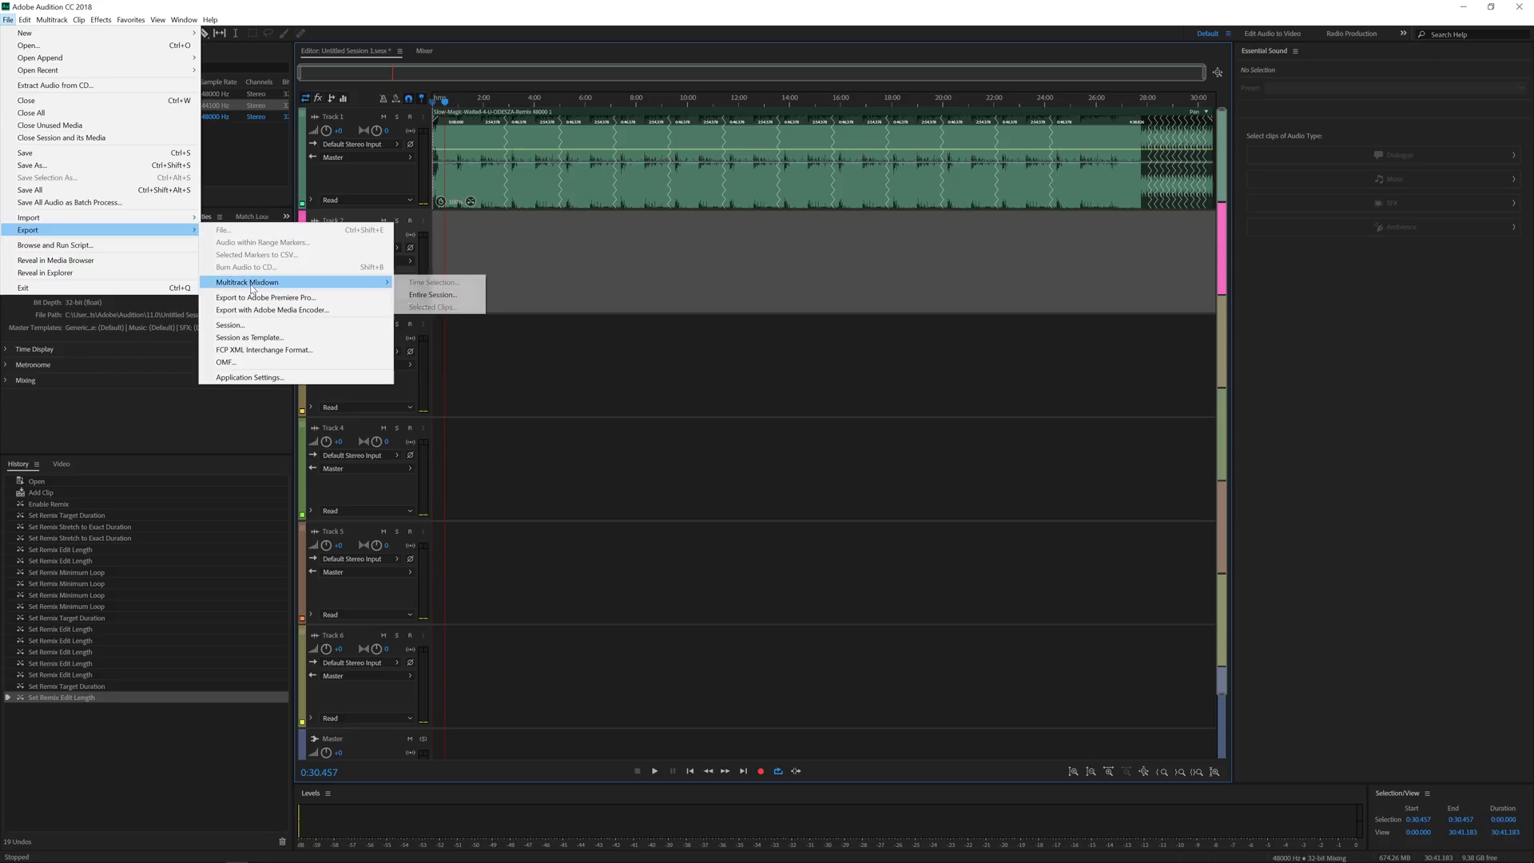
pyautogui.click(445, 300)
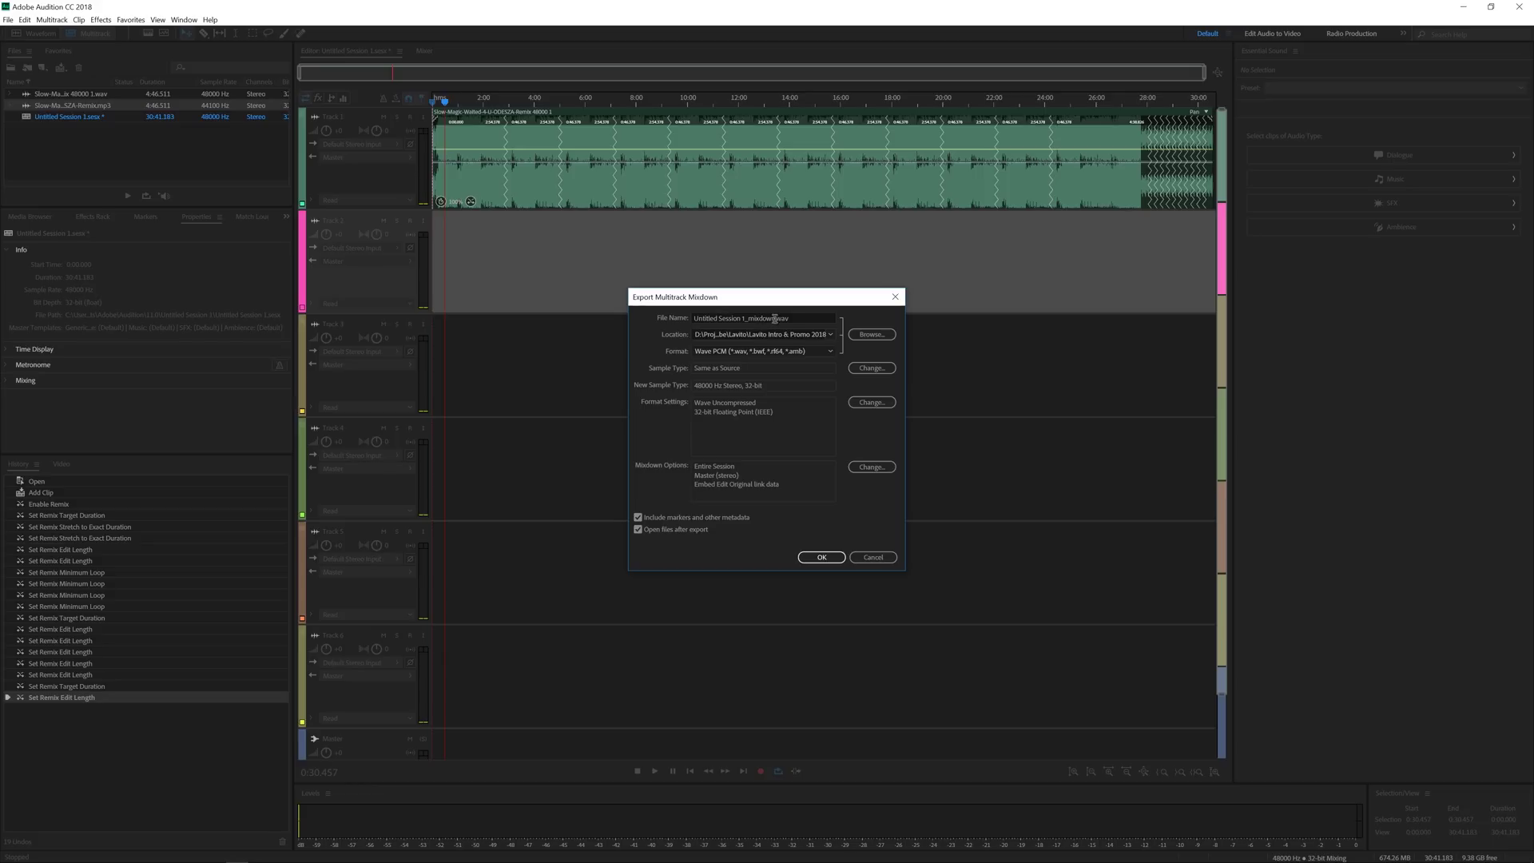
pyautogui.click(728, 353)
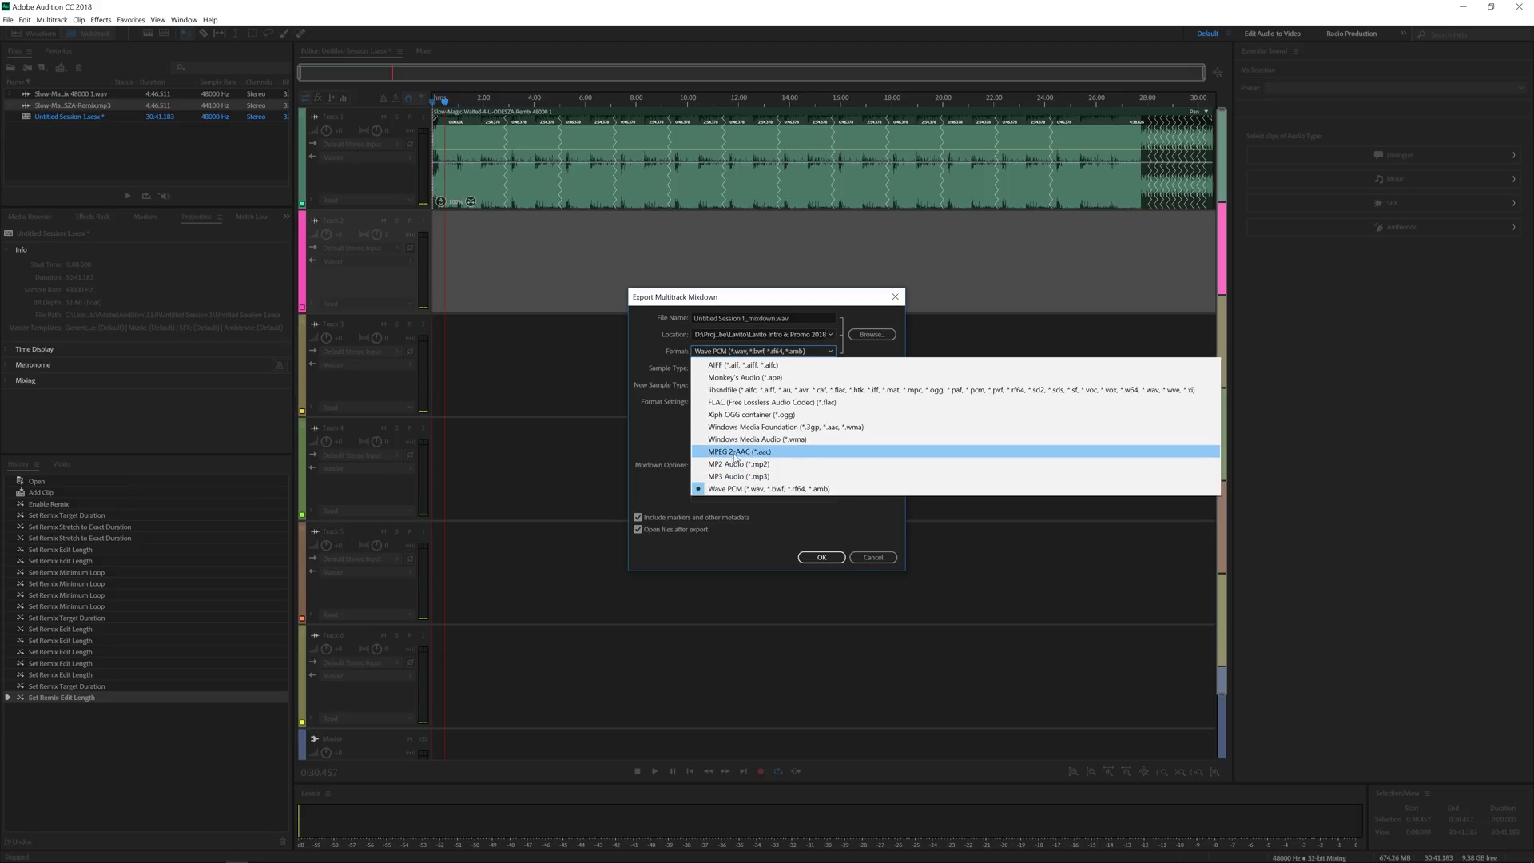
pyautogui.click(736, 491)
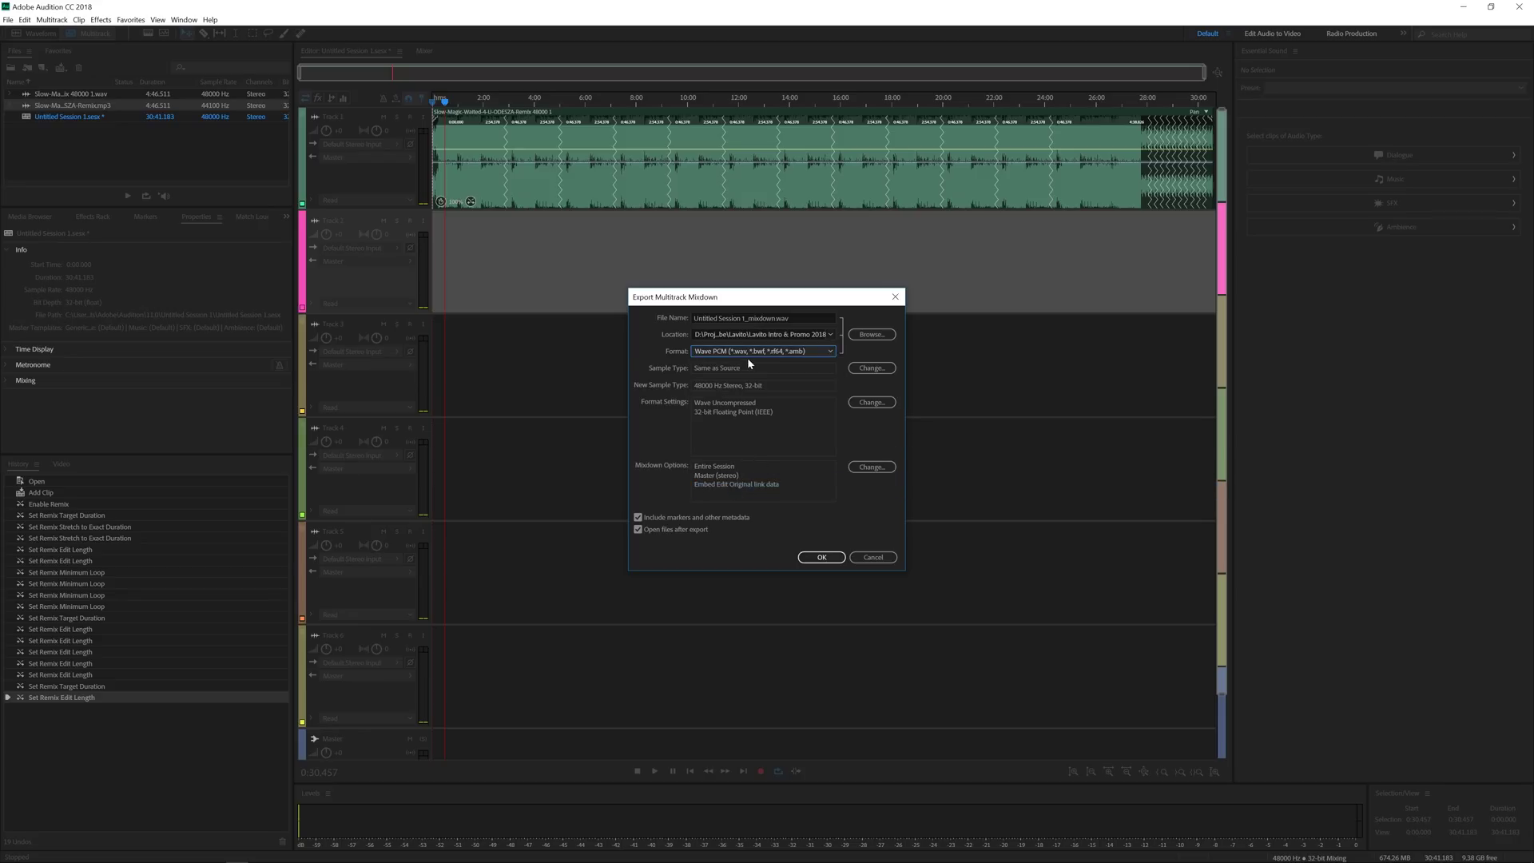